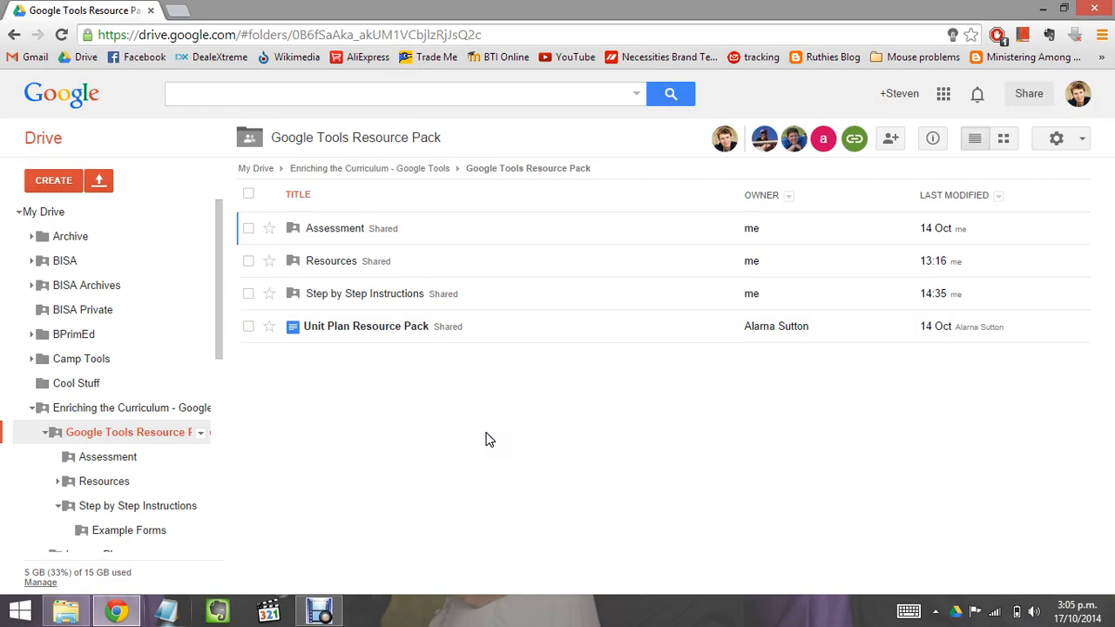
Open the Step by Step Instructions folder and go into its Example Forms subfolder
{"action": "left_click", "coordinate": [490, 438]}
{"action": "left_click", "coordinate": [389, 294]}
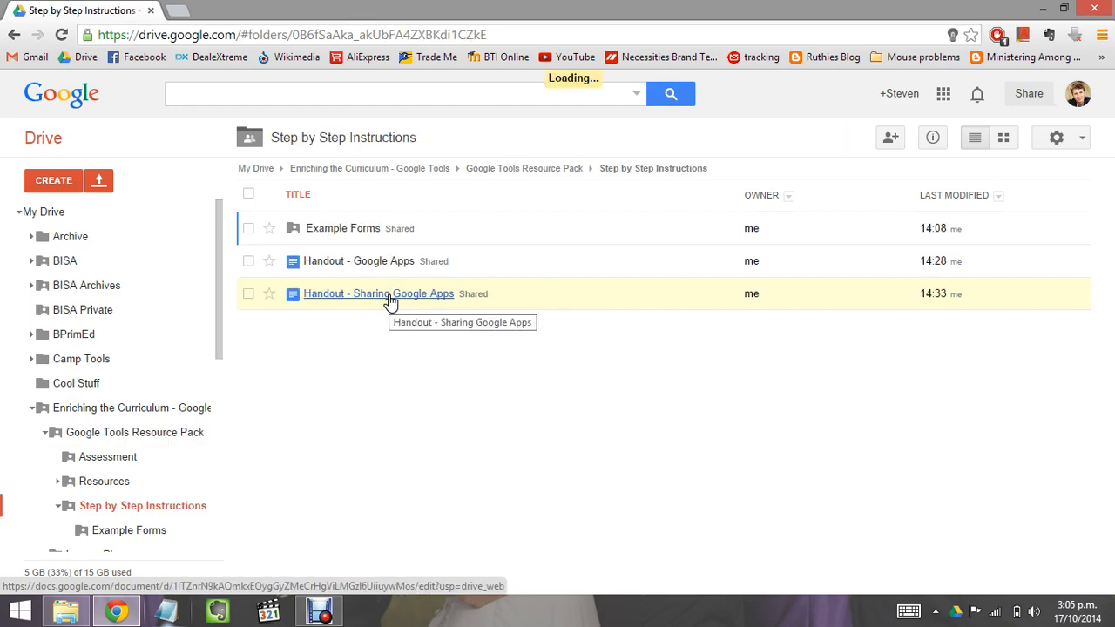
{"action": "left_click", "coordinate": [349, 262]}
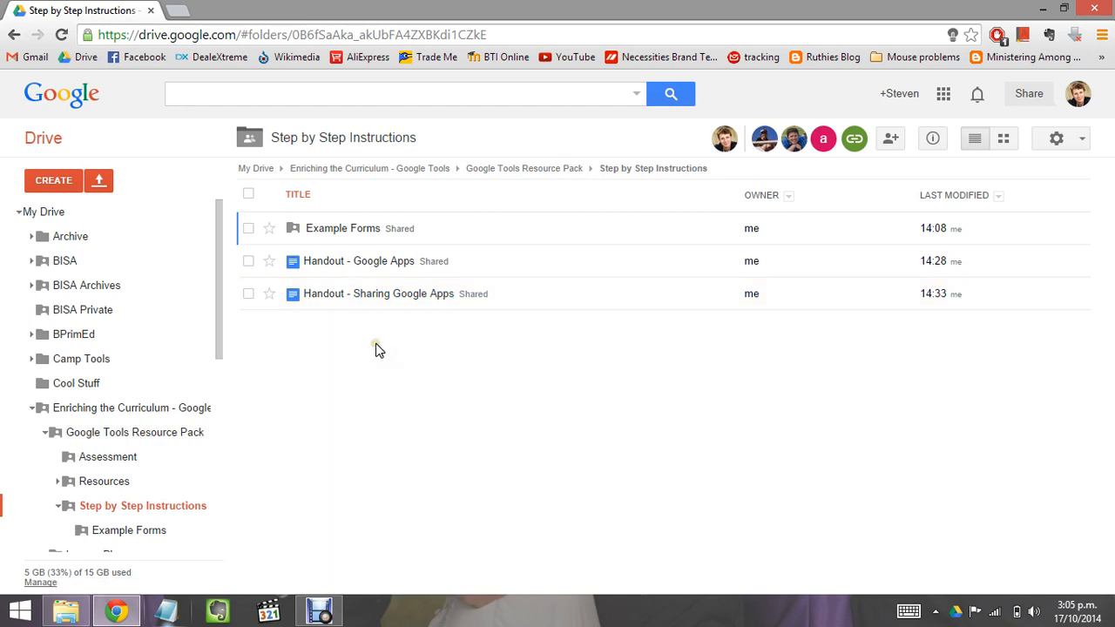
{"action": "left_click", "coordinate": [344, 230]}
{"action": "left_click", "coordinate": [347, 231]}
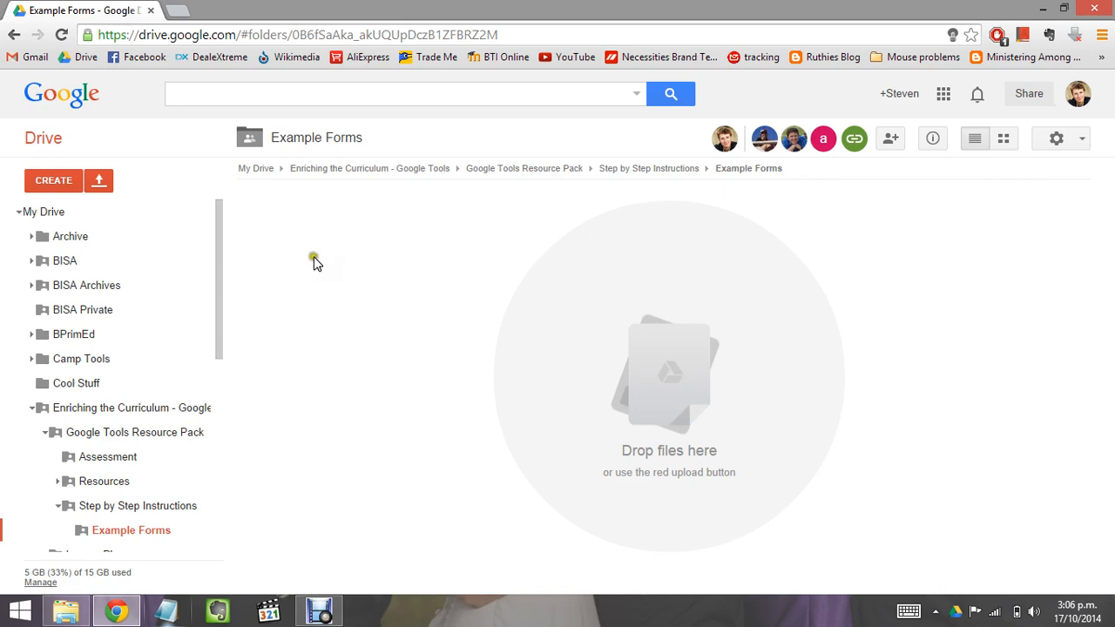
Create a new form in the shared Example Forms folder, accepting the folder's sharing permissions, and view the blank form
{"action": "left_click", "coordinate": [56, 185]}
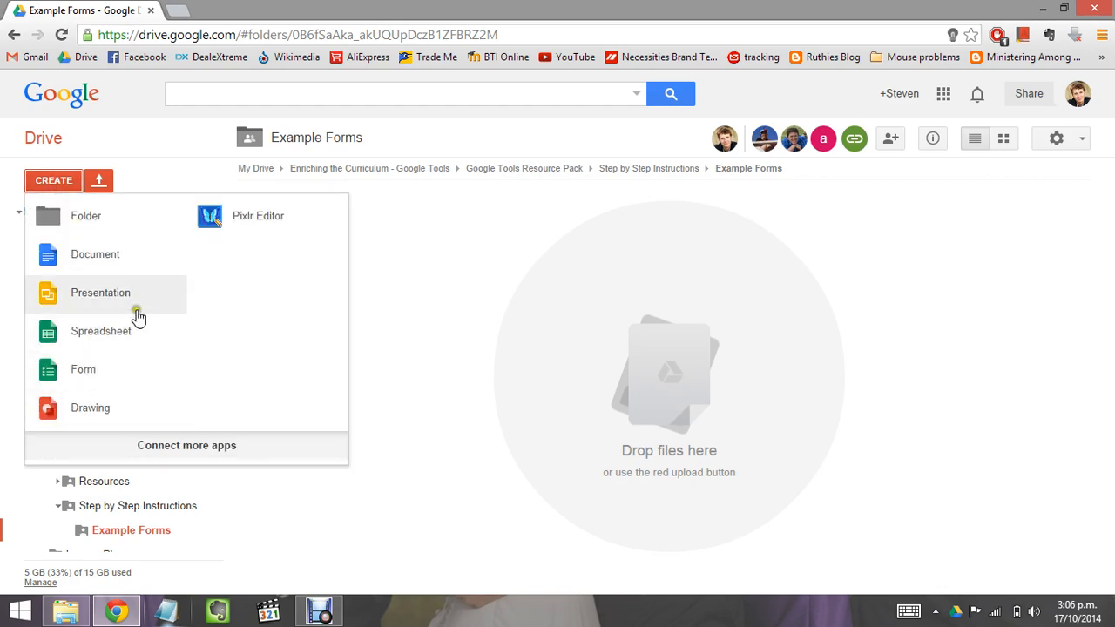
{"action": "left_click", "coordinate": [97, 375]}
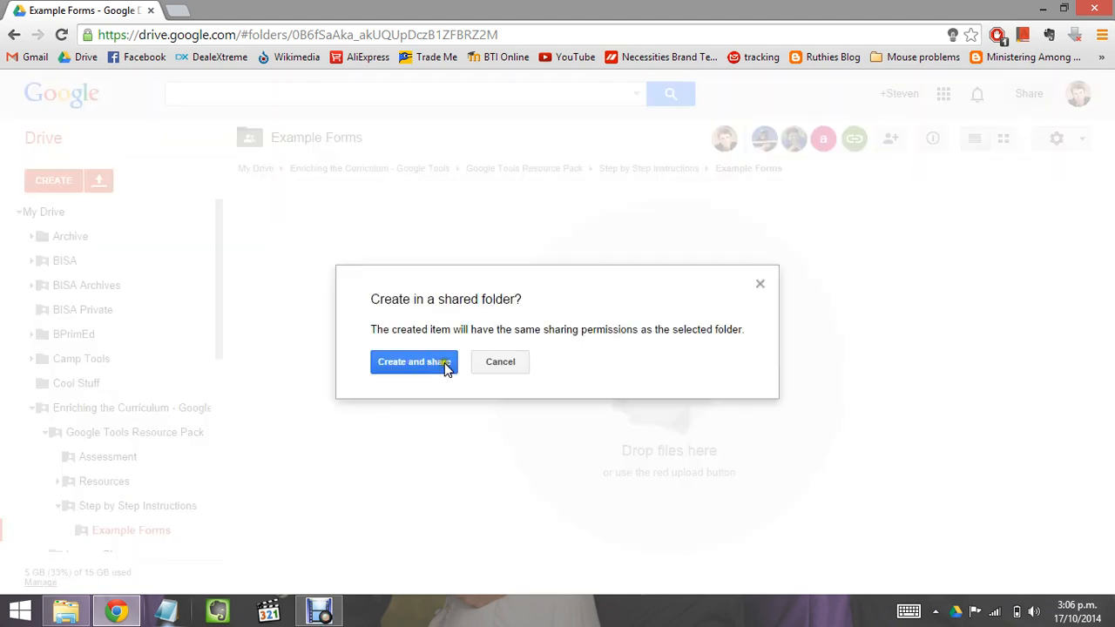
{"action": "left_click", "coordinate": [429, 366]}
{"action": "left_click", "coordinate": [393, 365]}
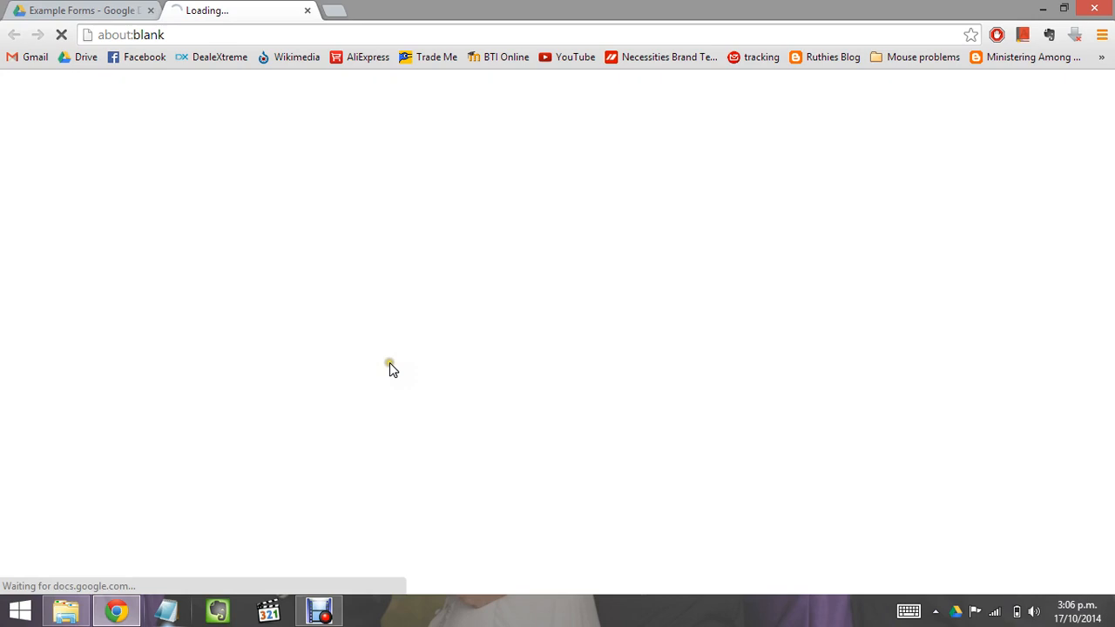
{"action": "left_click", "coordinate": [88, 11]}
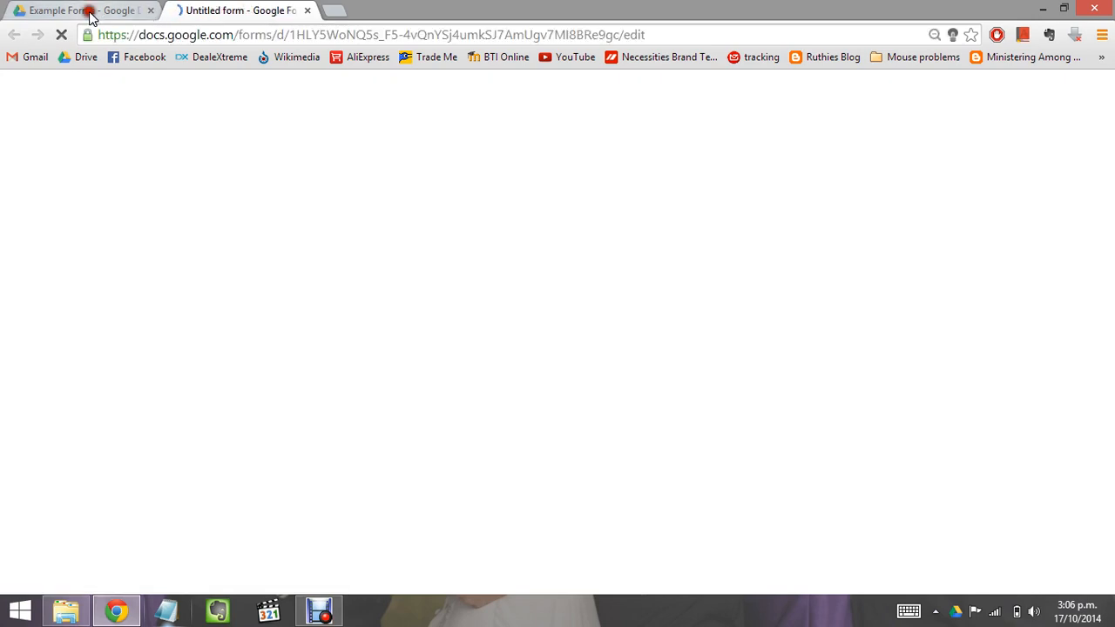
{"action": "left_click", "coordinate": [88, 12]}
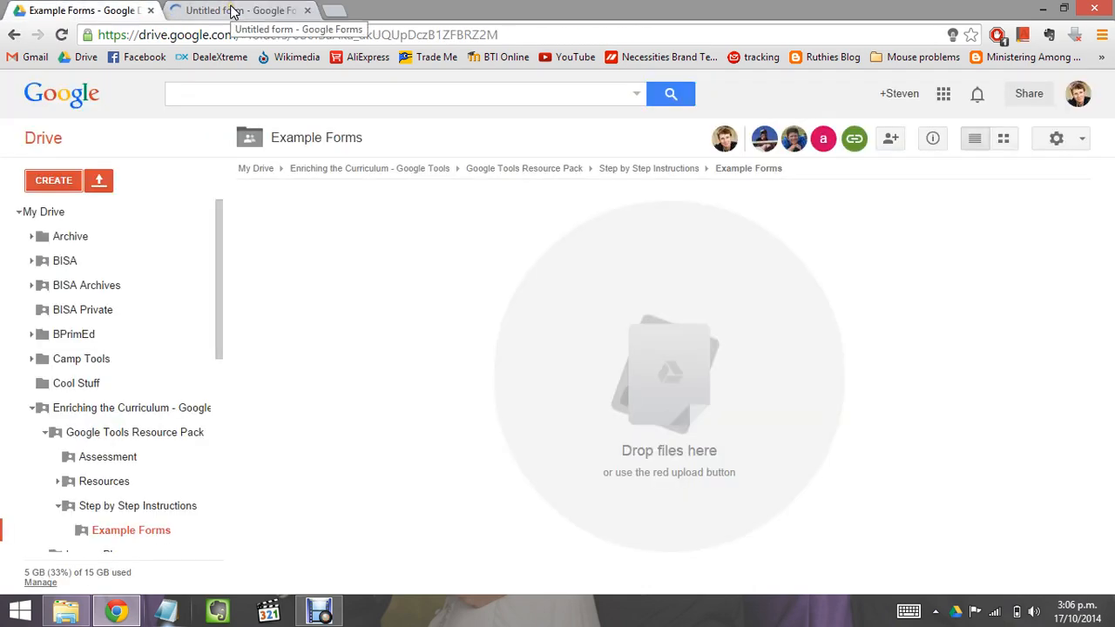
{"action": "left_click", "coordinate": [233, 12]}
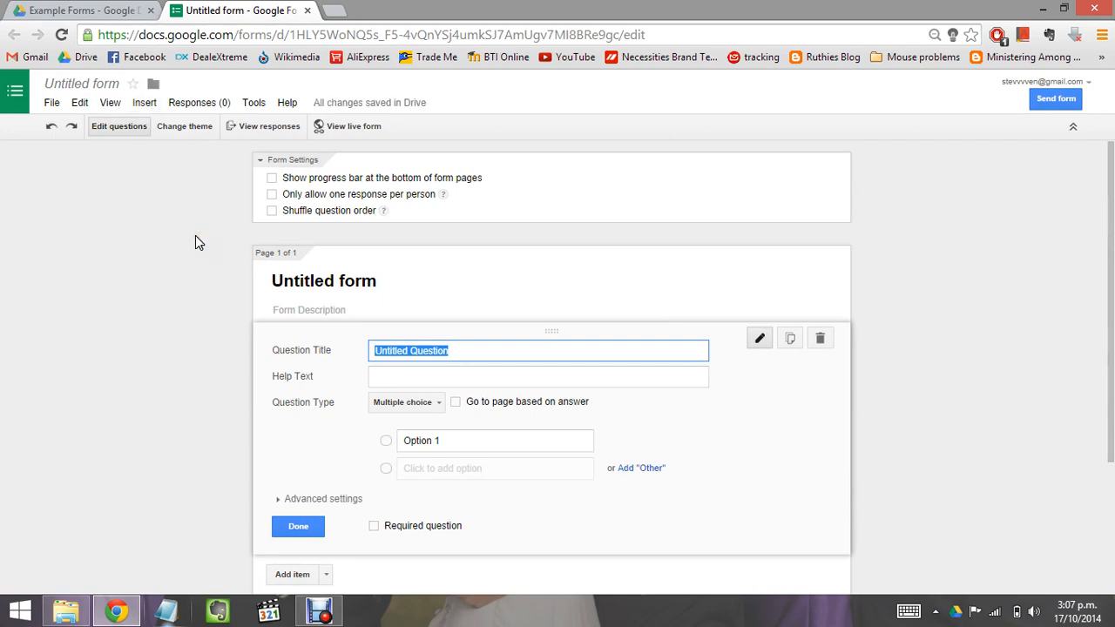
Title the form "Ice Cream Sunday's for School"
{"action": "left_click", "coordinate": [175, 307]}
{"action": "left_click", "coordinate": [204, 306]}
{"action": "left_click", "coordinate": [498, 487]}
{"action": "left_click", "coordinate": [377, 281]}
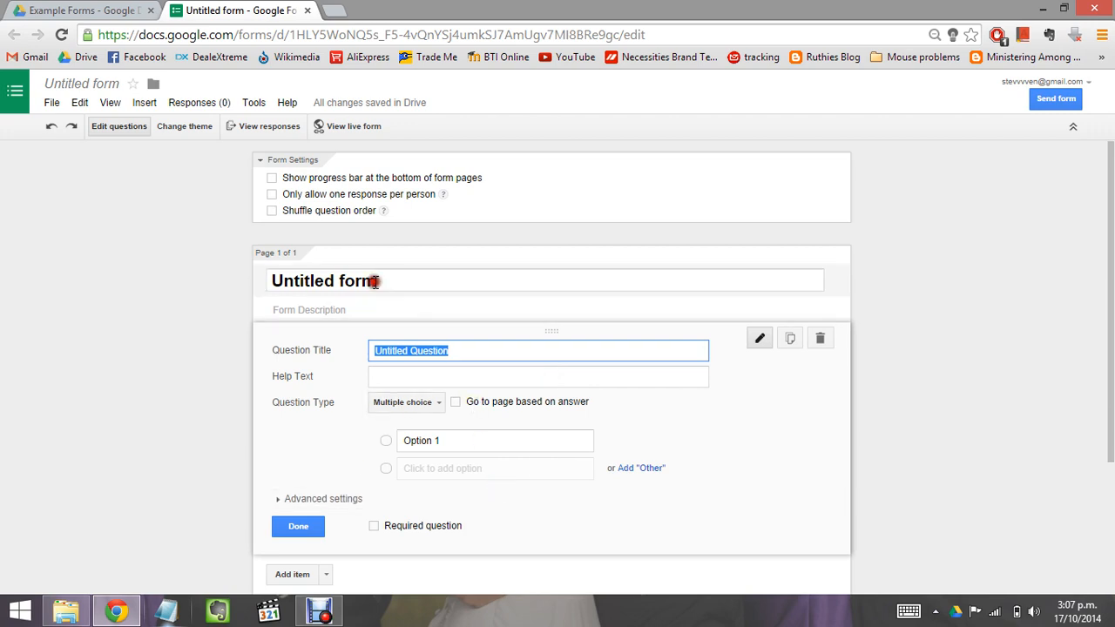
{"action": "left_click_drag", "start_coordinate": [383, 279], "coordinate": [249, 279]}
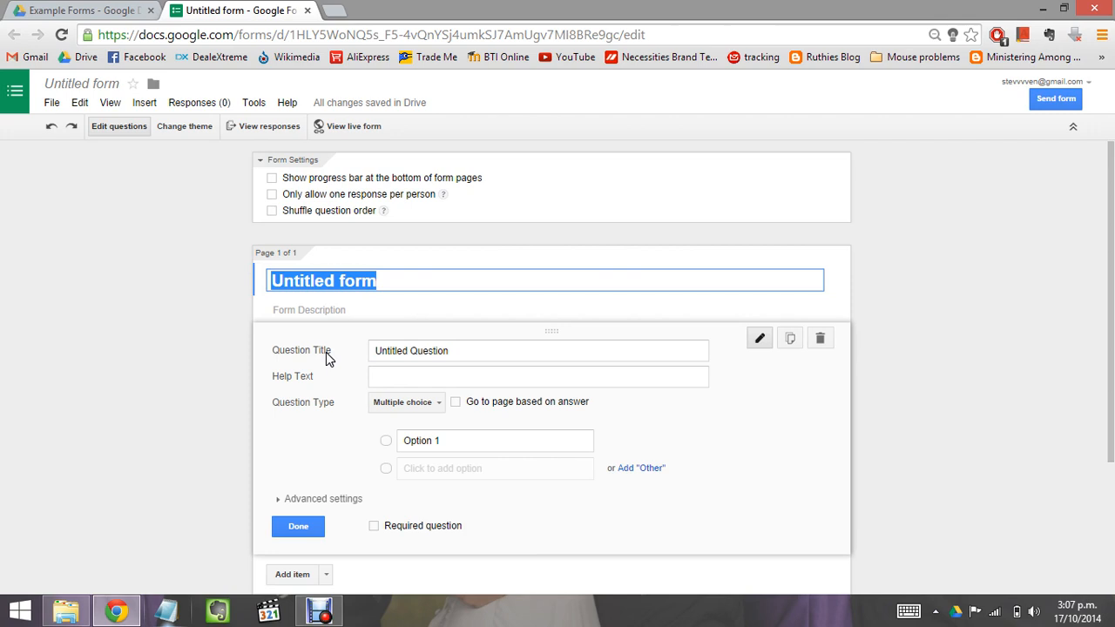
{"action": "type", "text": "Ice Cream "}
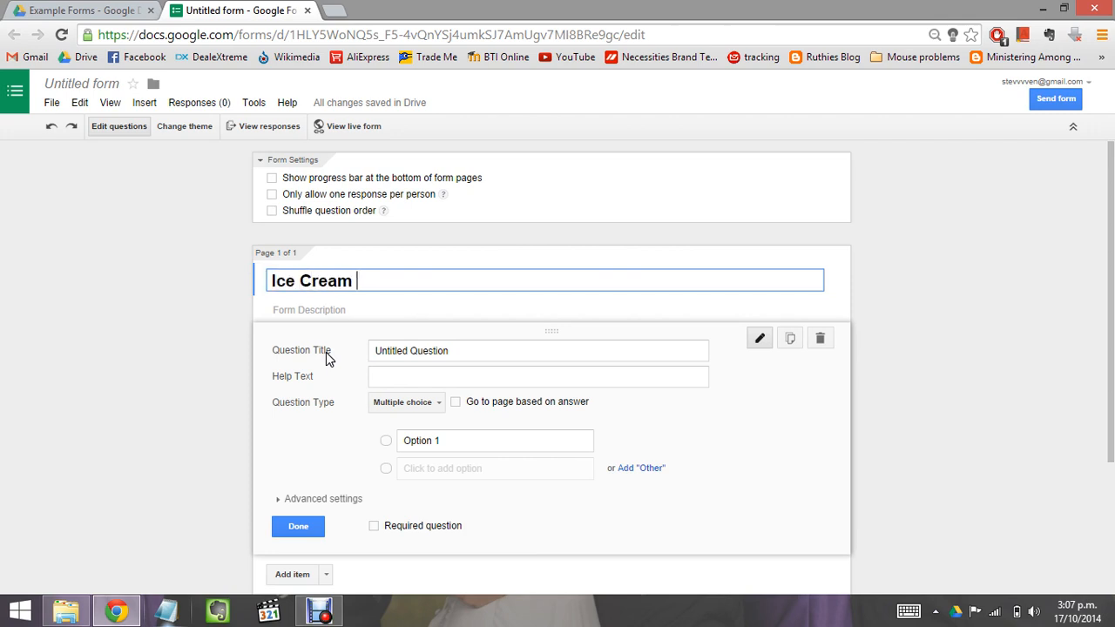
{"action": "type", "text": "Sunday's "}
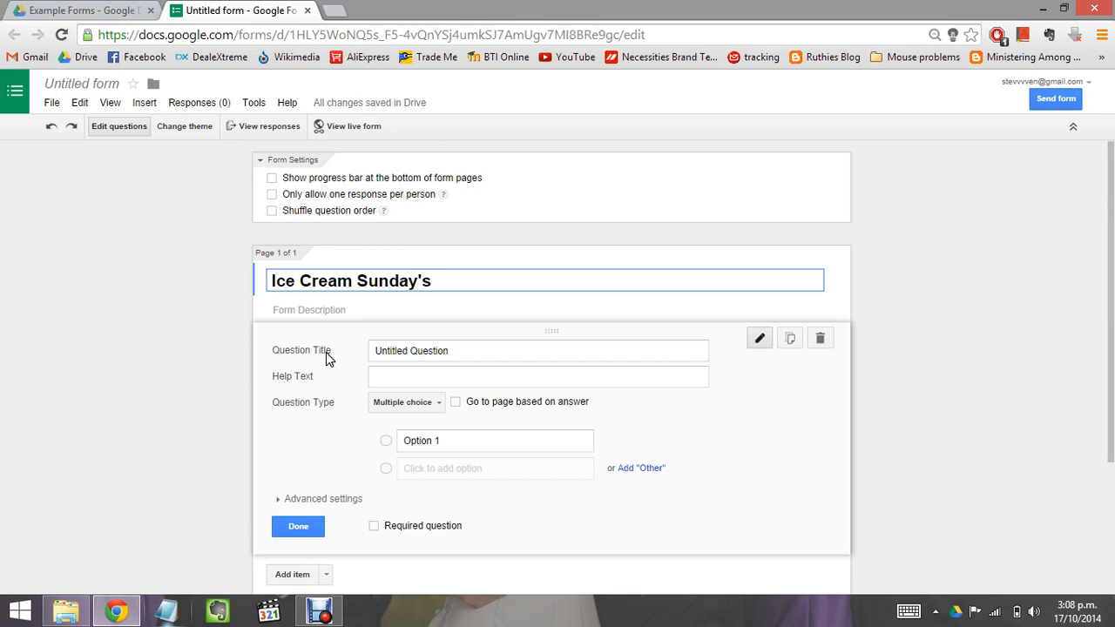
{"action": "type", "text": "for School"}
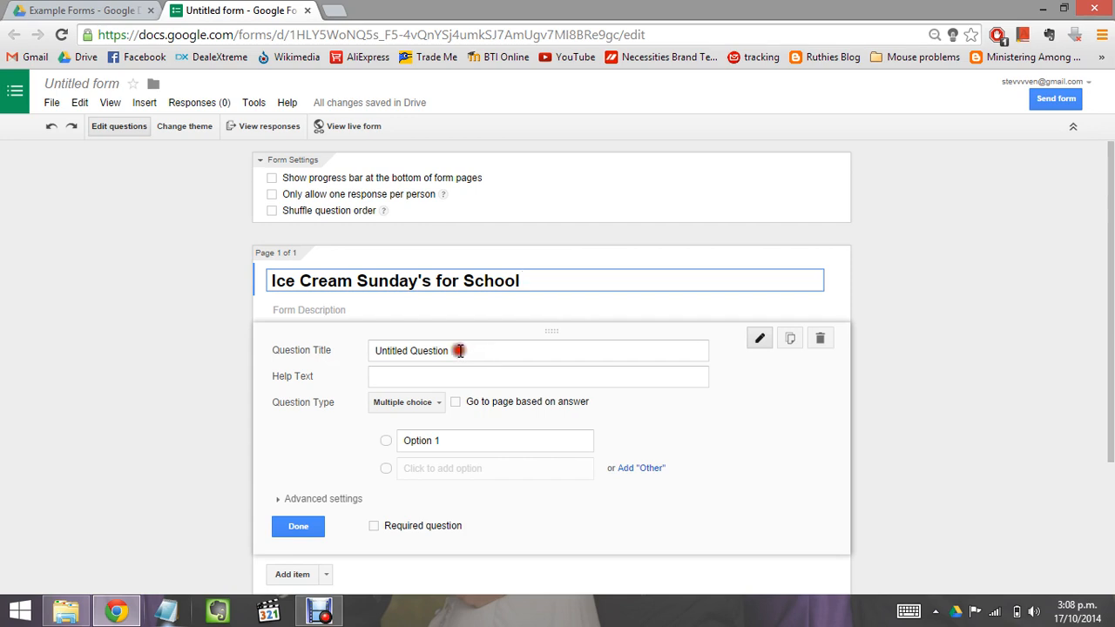
Replace the first question's title with "What is your favourite ice cream flavour?"
{"action": "left_click", "coordinate": [459, 350]}
{"action": "left_click", "coordinate": [390, 352]}
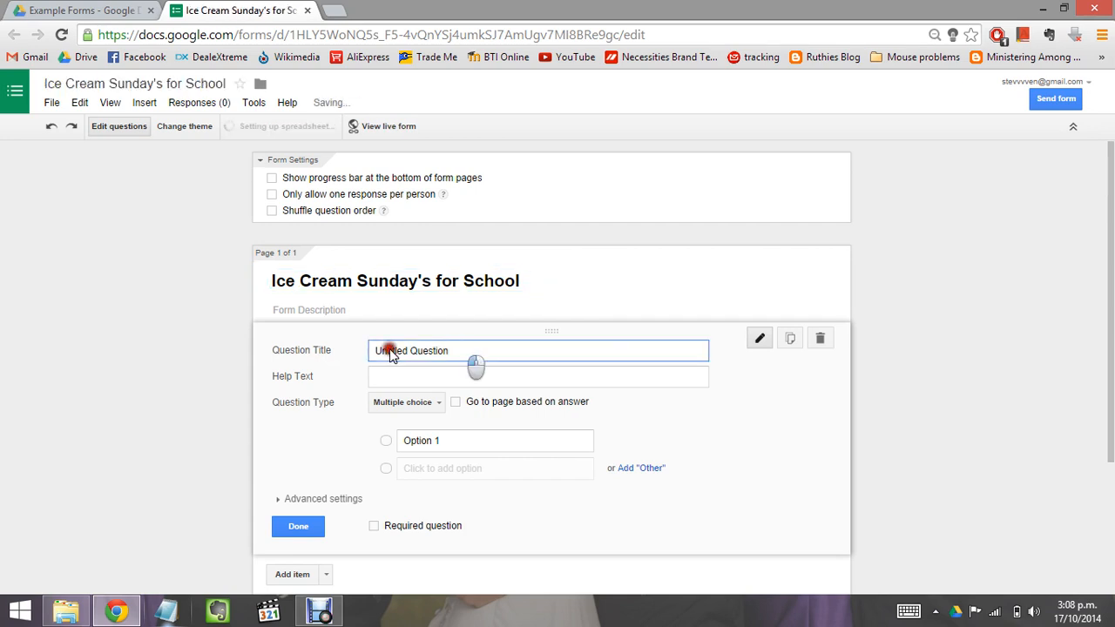
{"action": "left_click_drag", "start_coordinate": [390, 352], "coordinate": [345, 356]}
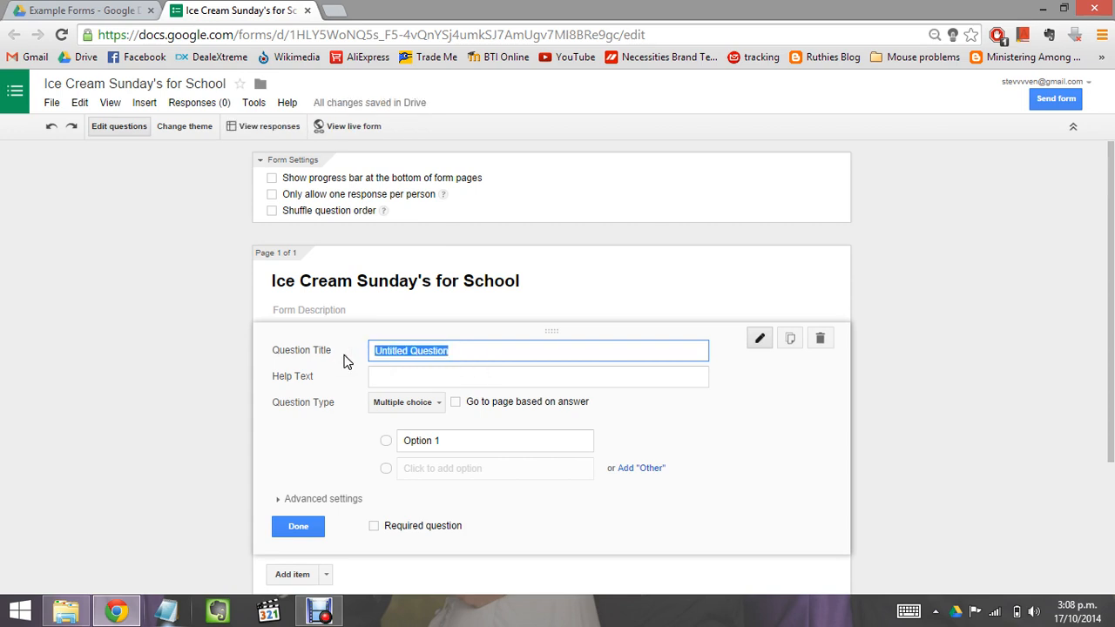
{"action": "type", "text": "What is your favourite "}
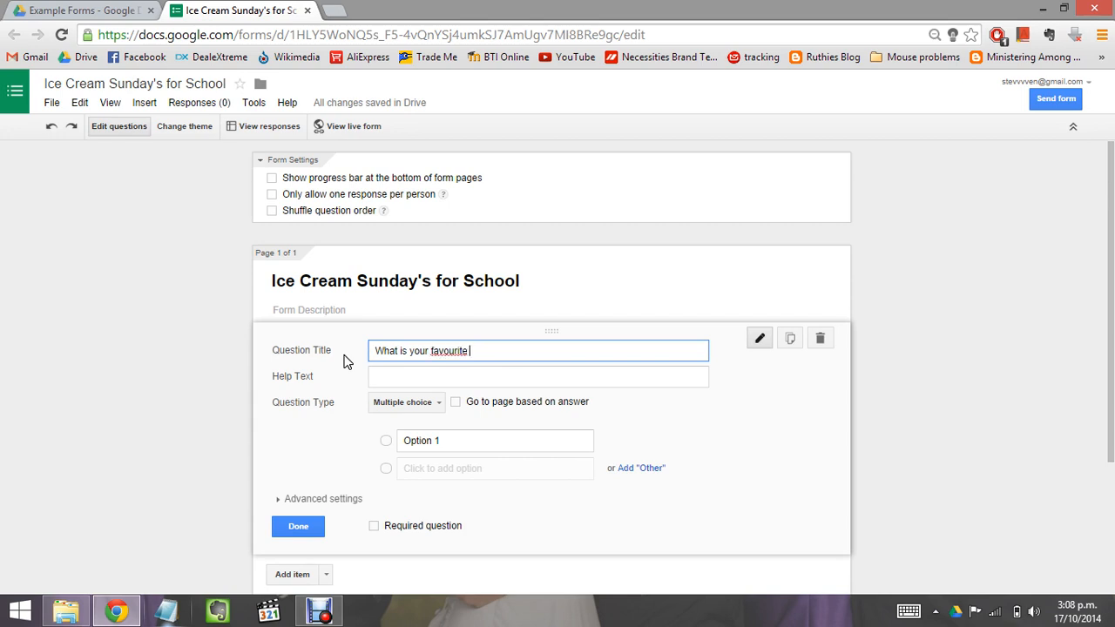
{"action": "type", "text": "ice crem"}
{"action": "type", "text": "flavour?"}
Change the spelling in the question title to the suggested "flavor" and "favorite"
{"action": "left_click", "coordinate": [520, 350]}
{"action": "right_click", "coordinate": [520, 350]}
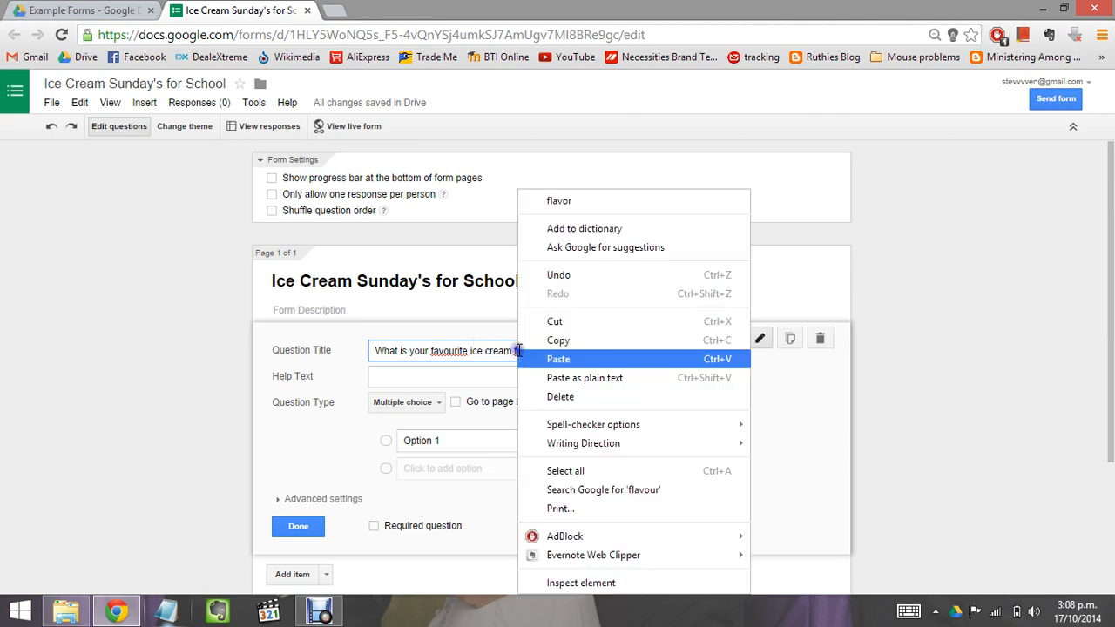
{"action": "left_click", "coordinate": [590, 201]}
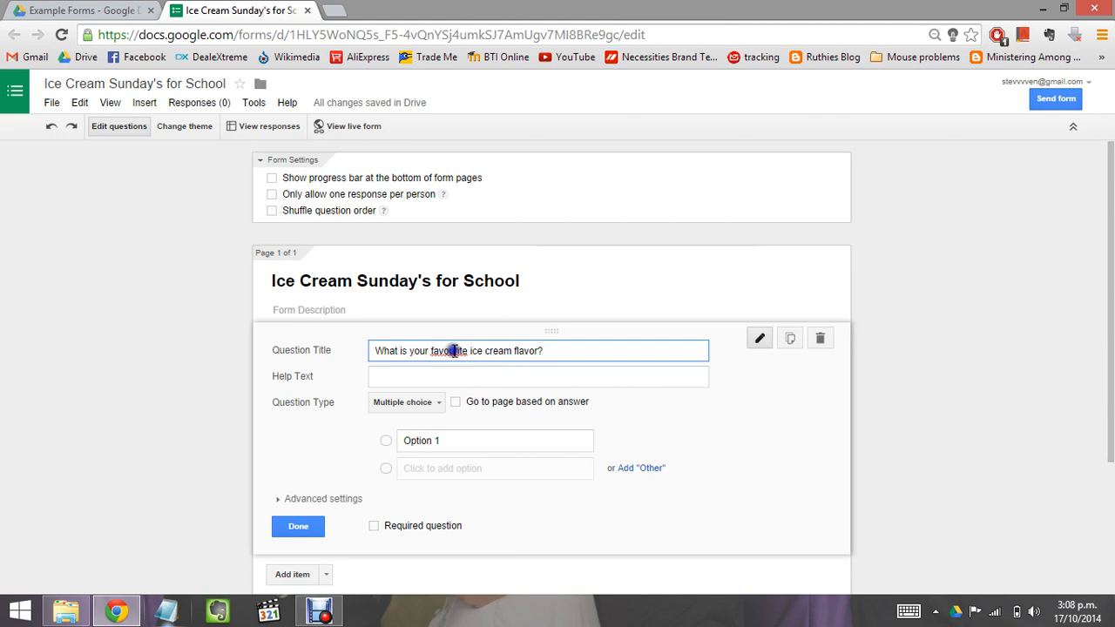
{"action": "right_click", "coordinate": [453, 350]}
{"action": "left_click", "coordinate": [498, 183]}
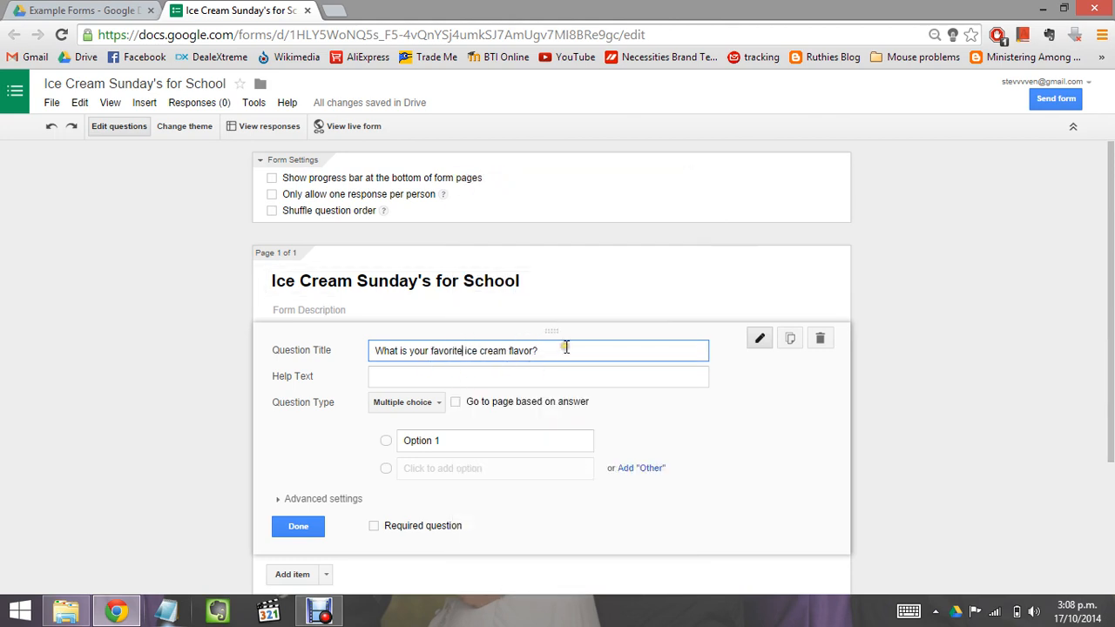
Leave the question's help text empty and choose Multiple choice as its question type
{"action": "left_click", "coordinate": [407, 376]}
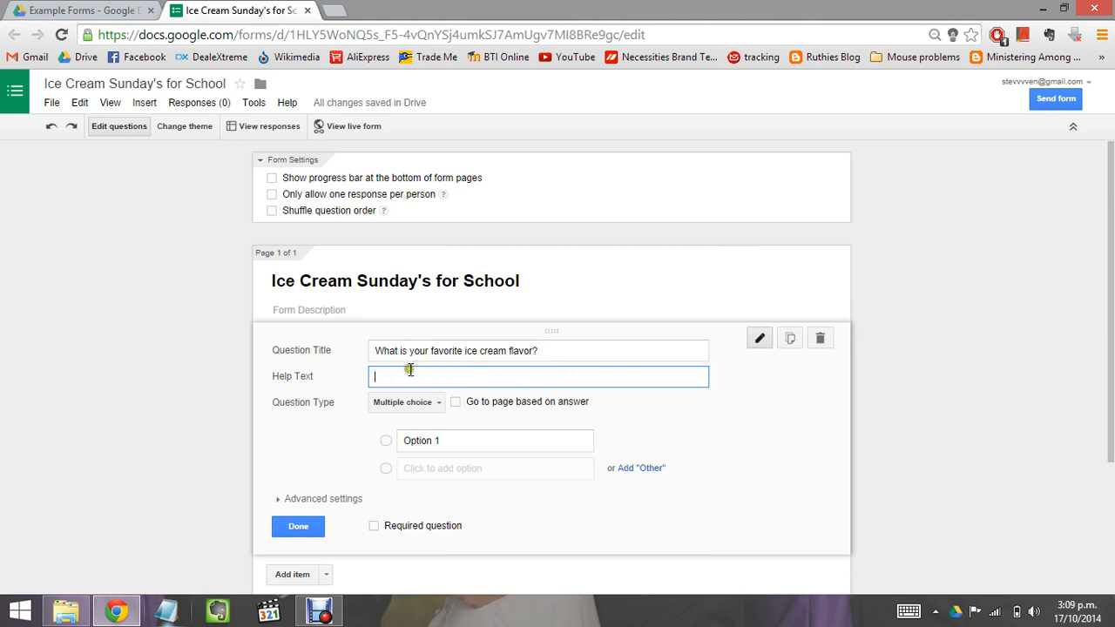
{"action": "left_click", "coordinate": [440, 406]}
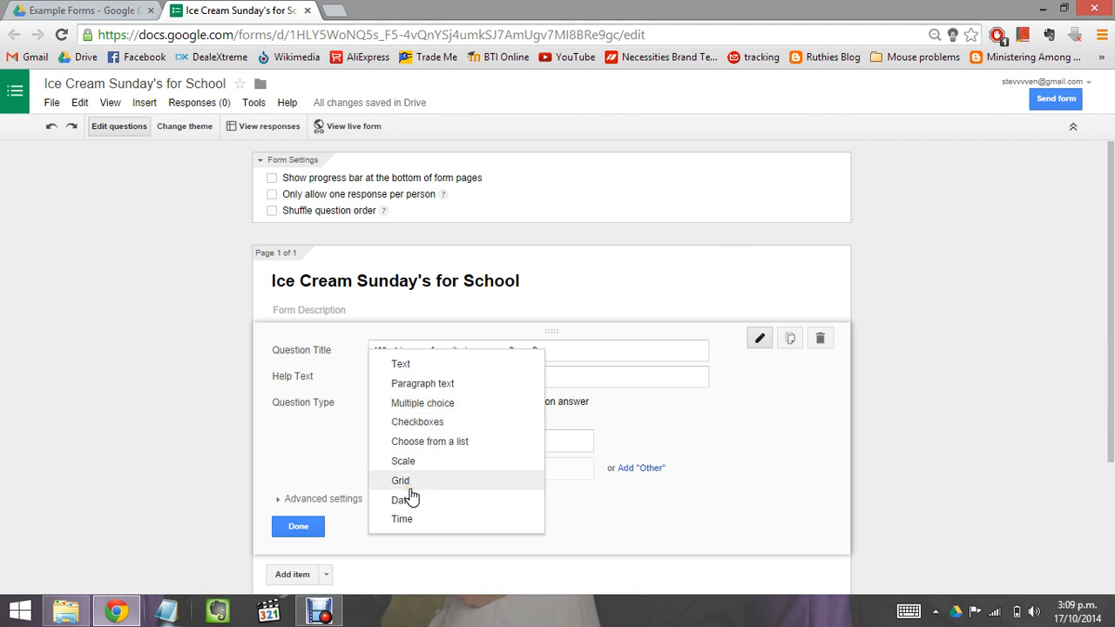
{"action": "left_click", "coordinate": [411, 405]}
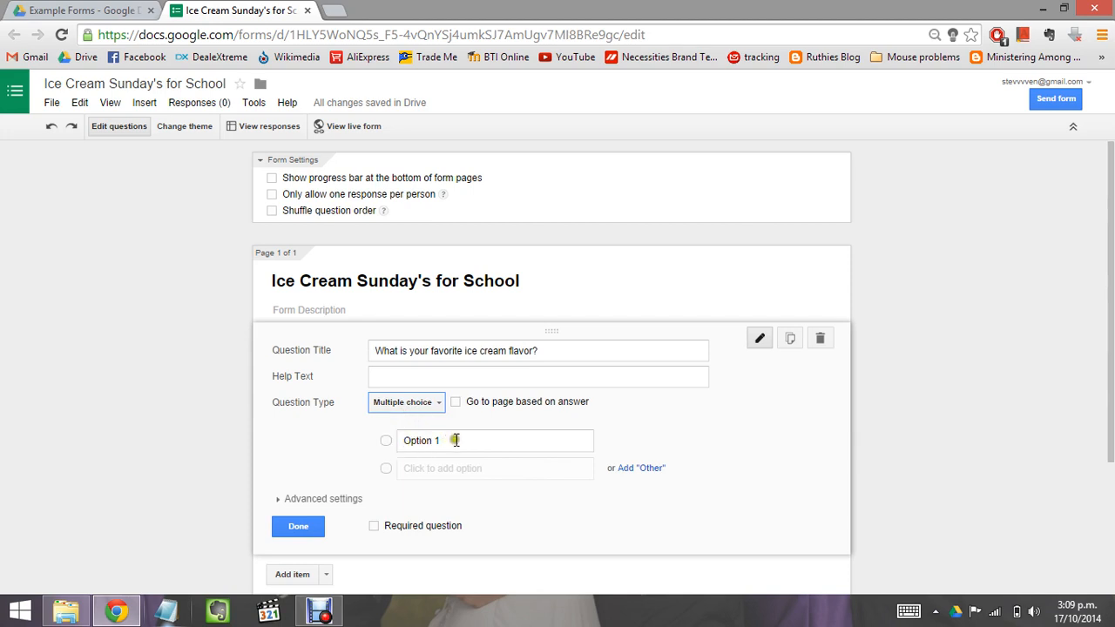
Enter four answer options for the question: French Vanilla, Jelly tip, Chocolate and Goody gum drop
{"action": "left_click", "coordinate": [454, 440]}
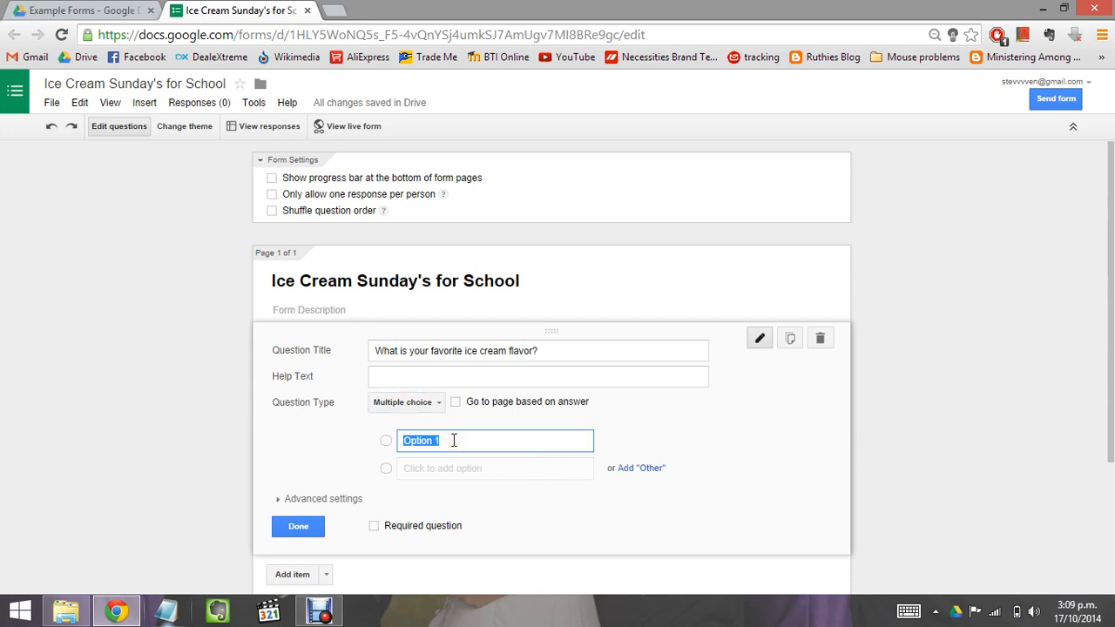
{"action": "type", "text": "French Vanilla"}
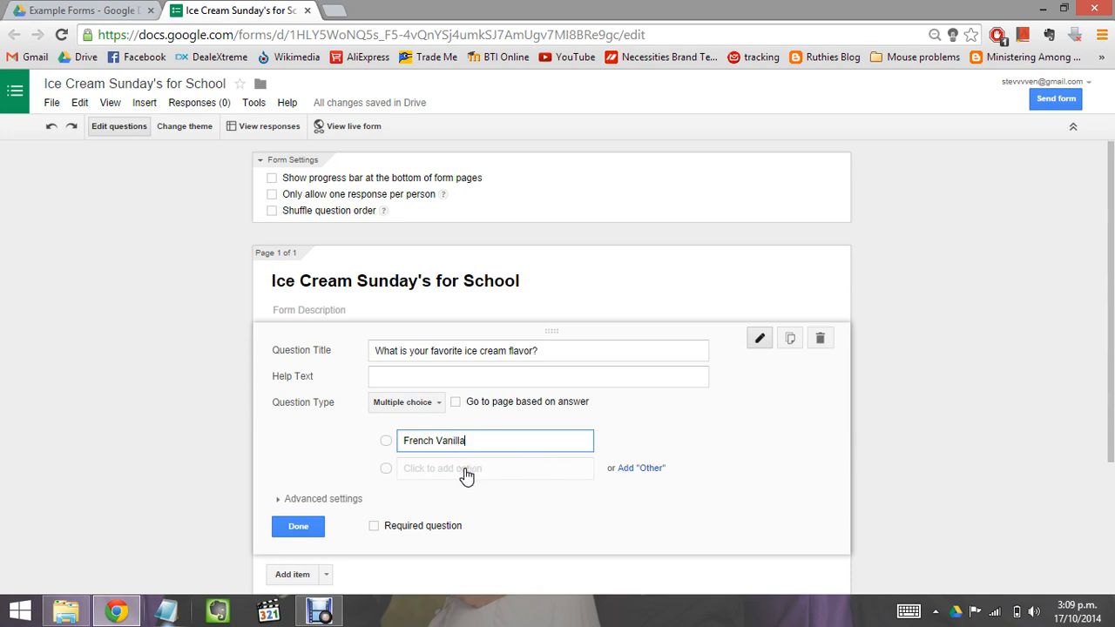
{"action": "left_click", "coordinate": [466, 475]}
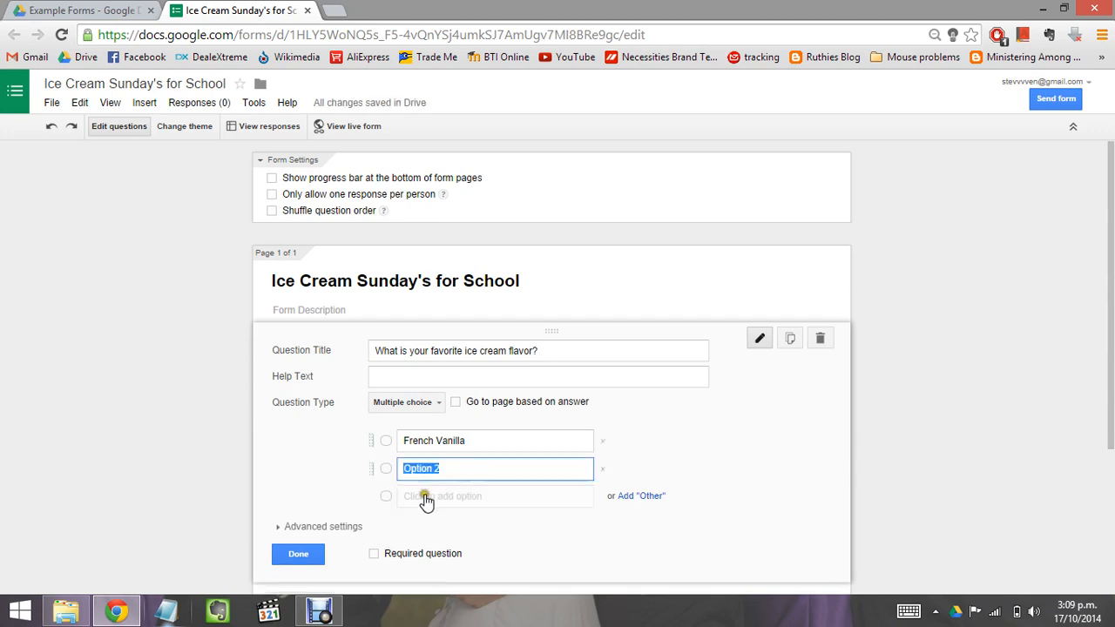
{"action": "left_click", "coordinate": [460, 496]}
{"action": "type", "text": "Jelly tip"}
{"action": "left_click", "coordinate": [447, 498]}
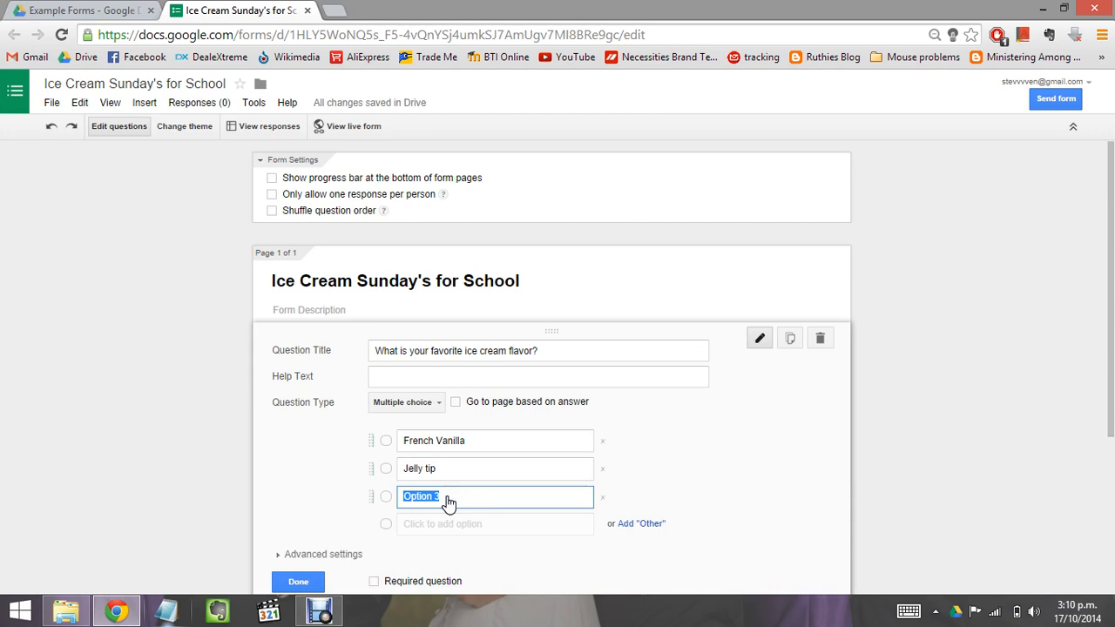
{"action": "type", "text": "Chocolate"}
{"action": "left_click", "coordinate": [442, 525]}
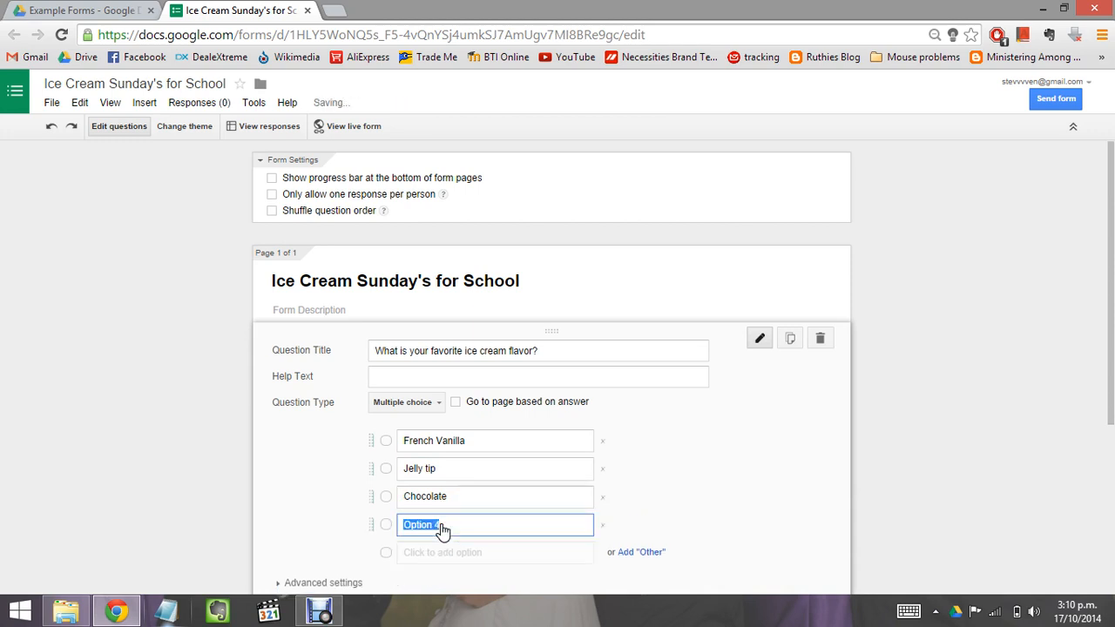
{"action": "type", "text": "Goody "}
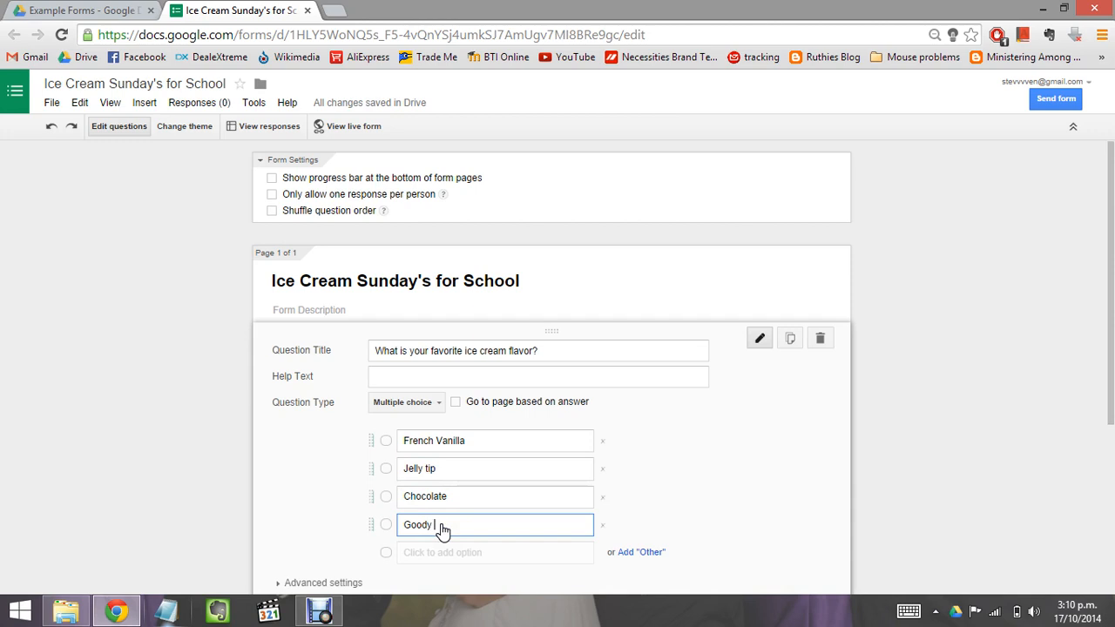
{"action": "type", "text": "gum drop"}
Make the ice cream flavor question required and finish editing it
{"action": "scroll", "coordinate": [630, 473], "scroll_direction": "down", "scroll_amount": 3}
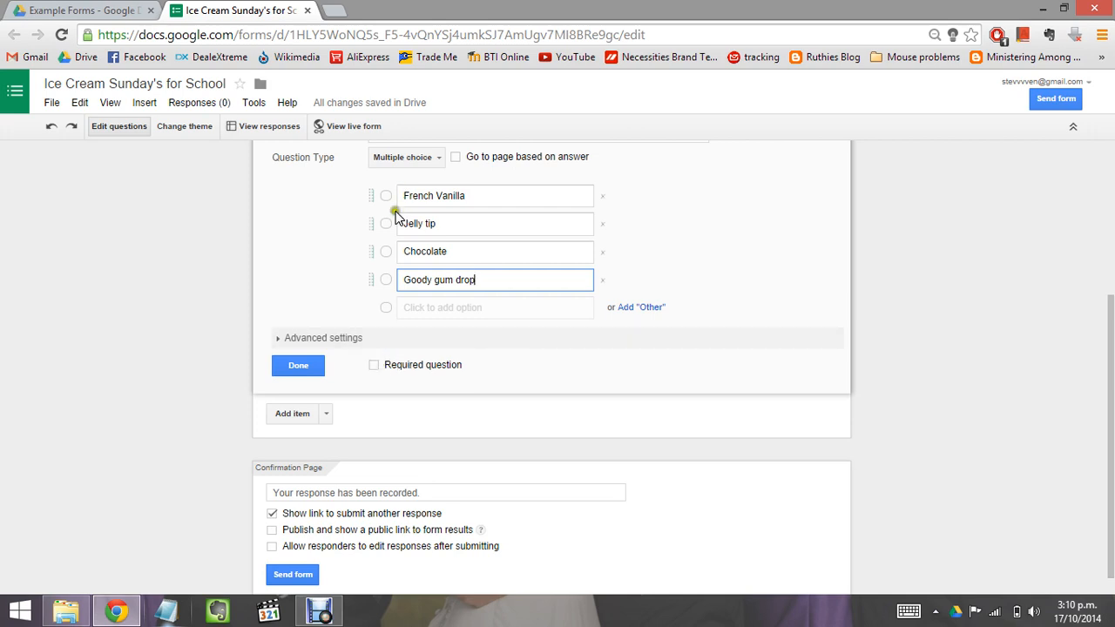
{"action": "left_click", "coordinate": [375, 366]}
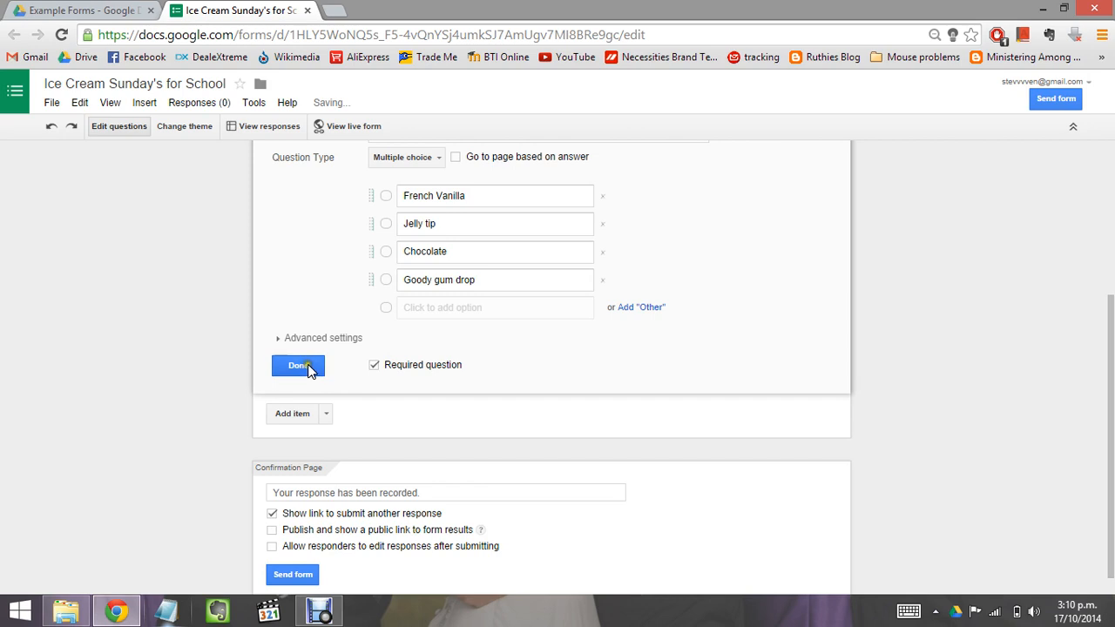
{"action": "left_click", "coordinate": [310, 368]}
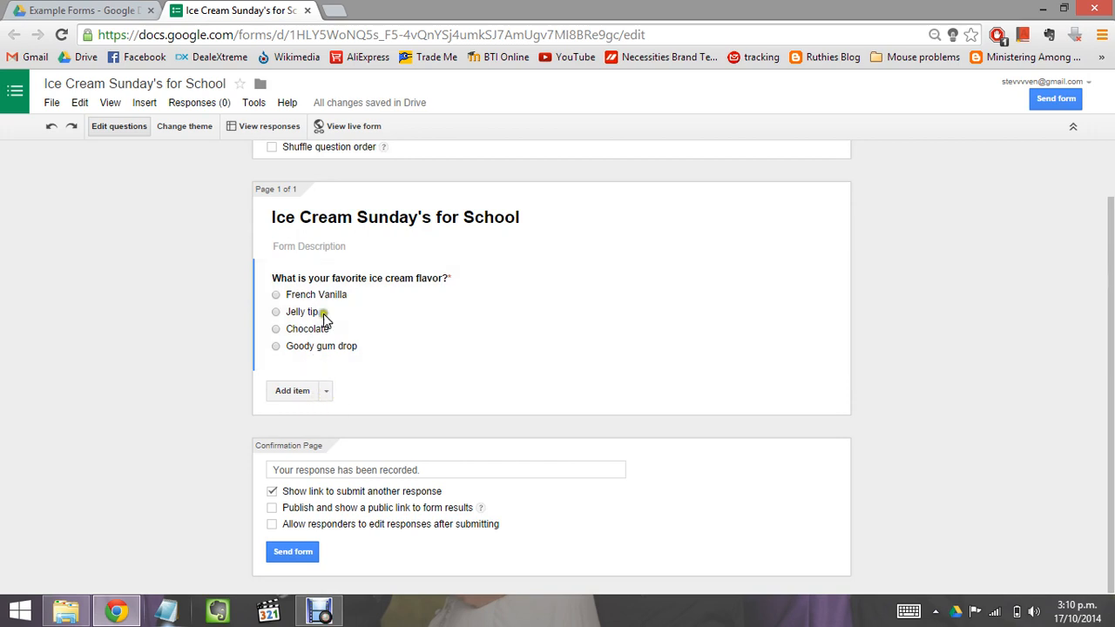
Add a multiple choice question below the ice cream flavor question, titled "What is your favourite sauce"
{"action": "left_click", "coordinate": [325, 393]}
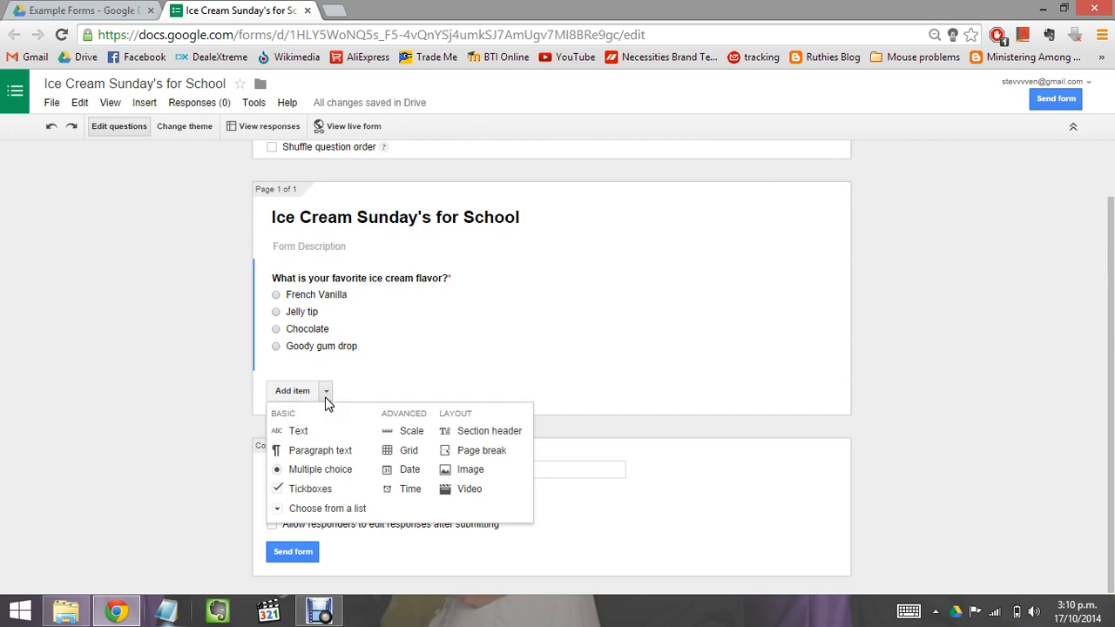
{"action": "left_click", "coordinate": [325, 393]}
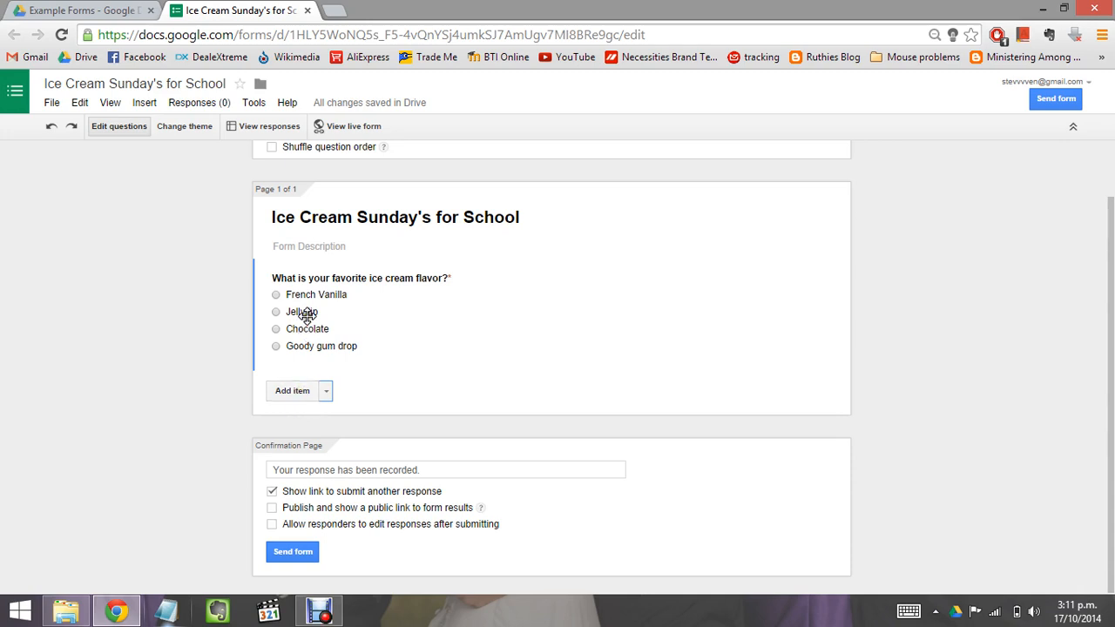
{"action": "left_click", "coordinate": [326, 393]}
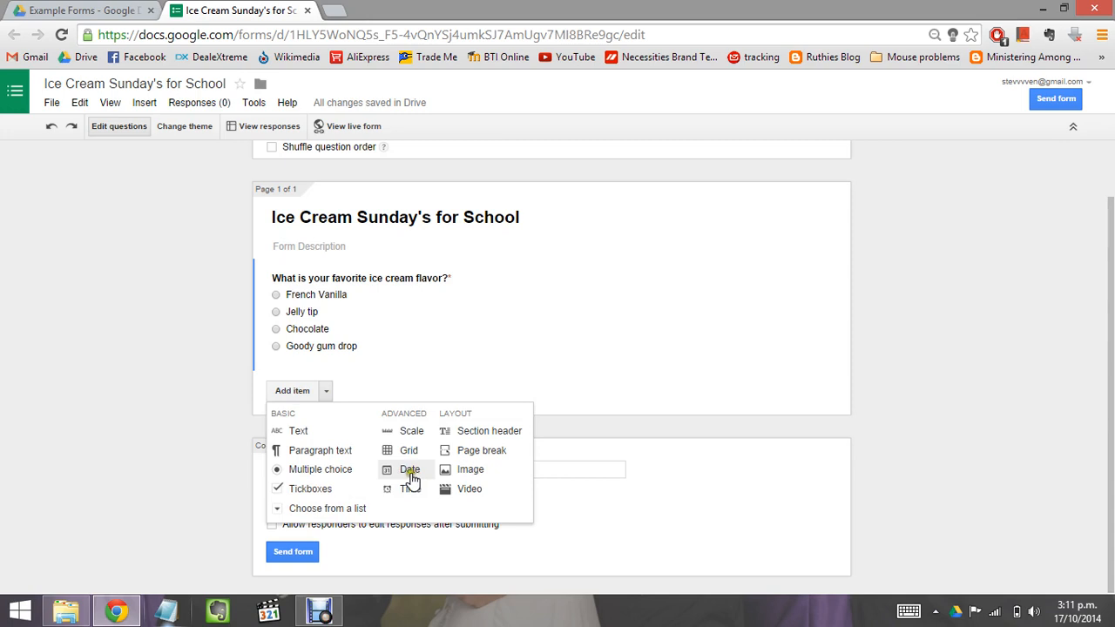
{"action": "left_click", "coordinate": [313, 473]}
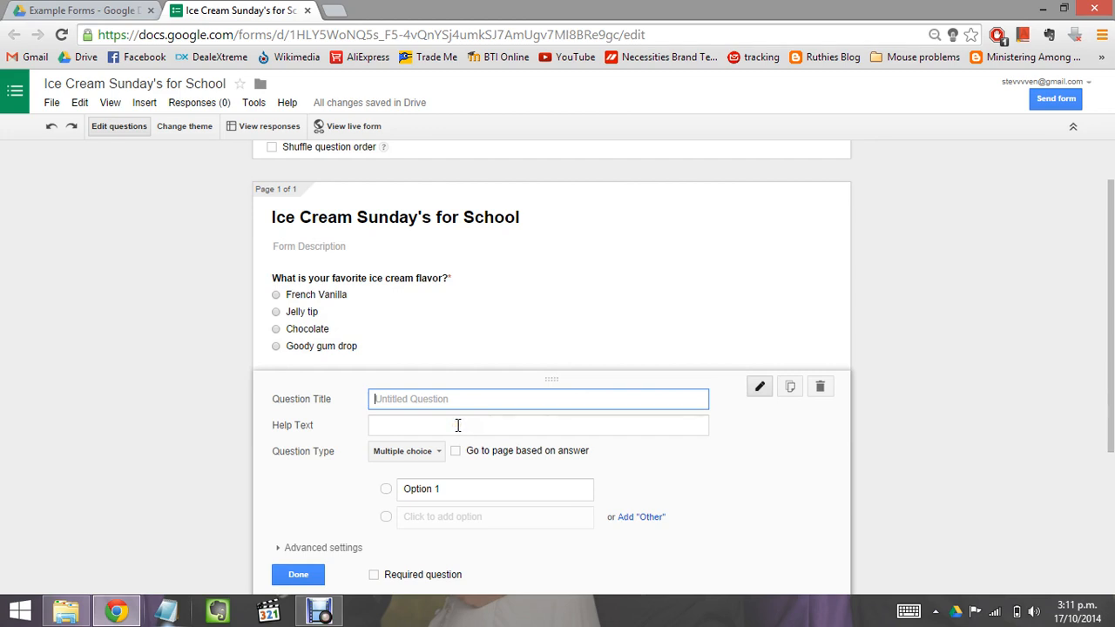
{"action": "type", "text": "What is your favourite sauce"}
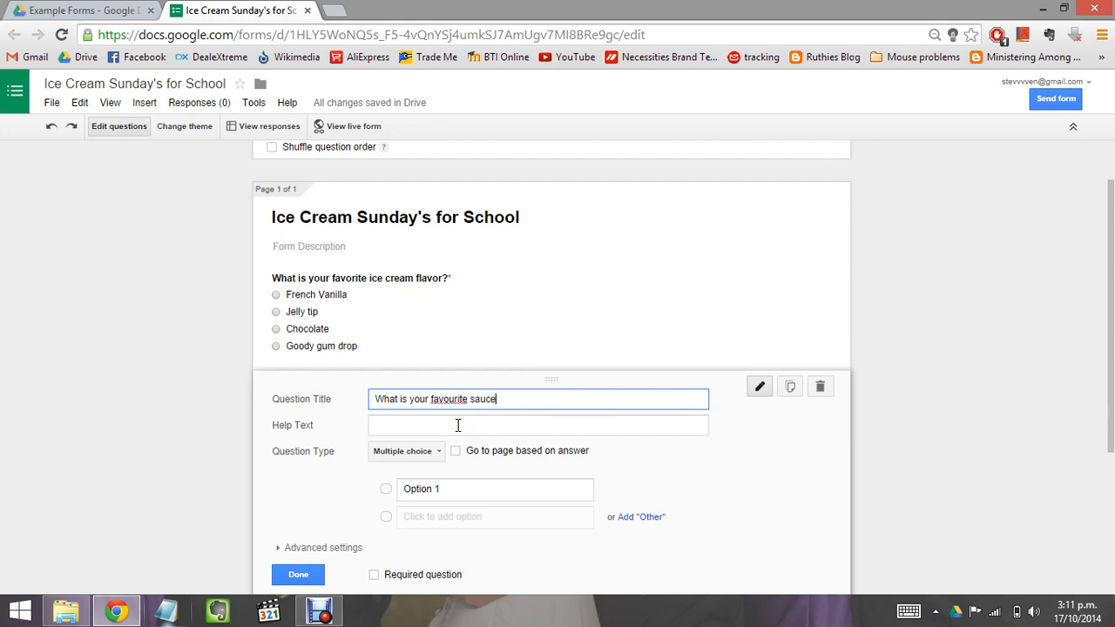
Change the spelling in the sauce question's title to the suggested "favorite" and end the title with a question mark
{"action": "left_click", "coordinate": [447, 398]}
{"action": "right_click", "coordinate": [448, 398]}
{"action": "left_click", "coordinate": [529, 181]}
{"action": "left_click", "coordinate": [503, 400]}
Enter Chocolate, Strawberry and Caramel as the sauce question's answer options, then make it required and finish editing it
{"action": "scroll", "coordinate": [453, 462], "scroll_direction": "down", "scroll_amount": 3}
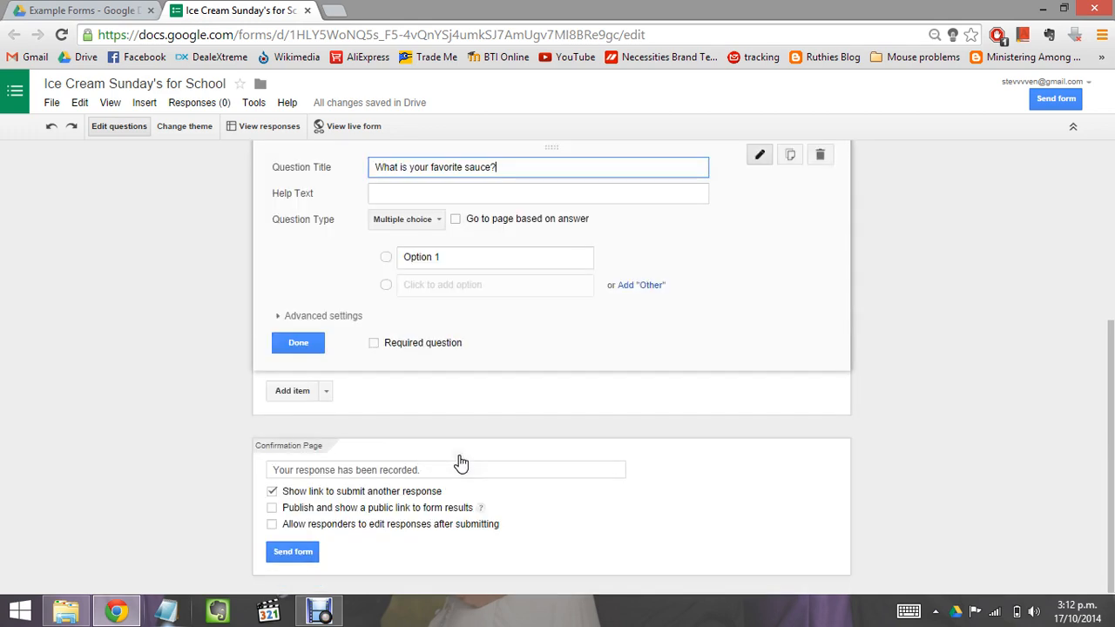
{"action": "left_click", "coordinate": [441, 256]}
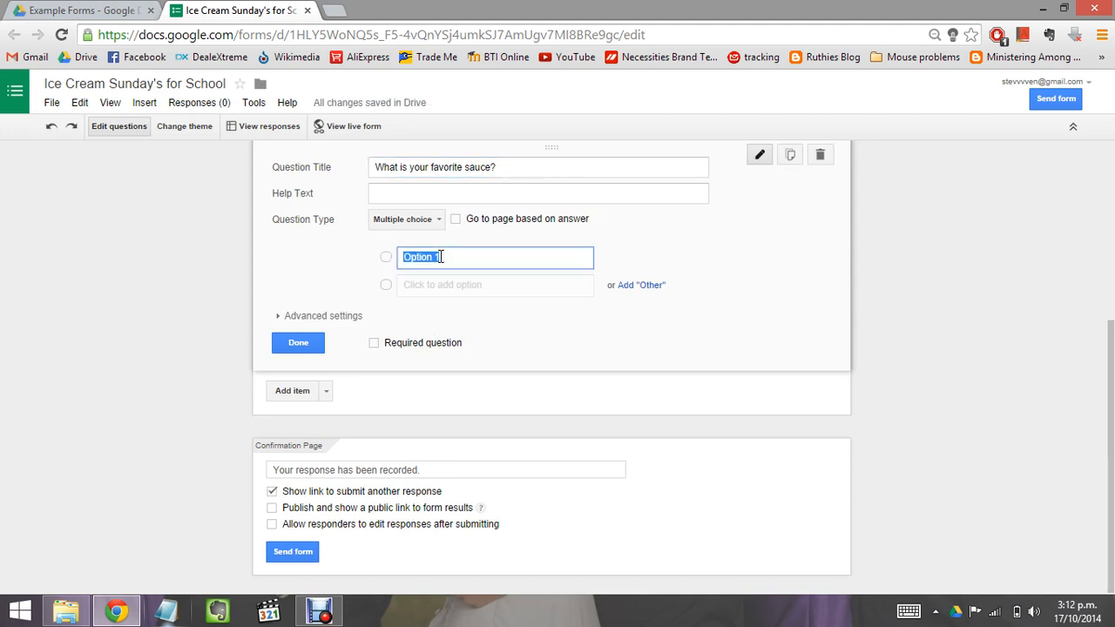
{"action": "type", "text": "Chocolate"}
{"action": "left_click", "coordinate": [434, 287]}
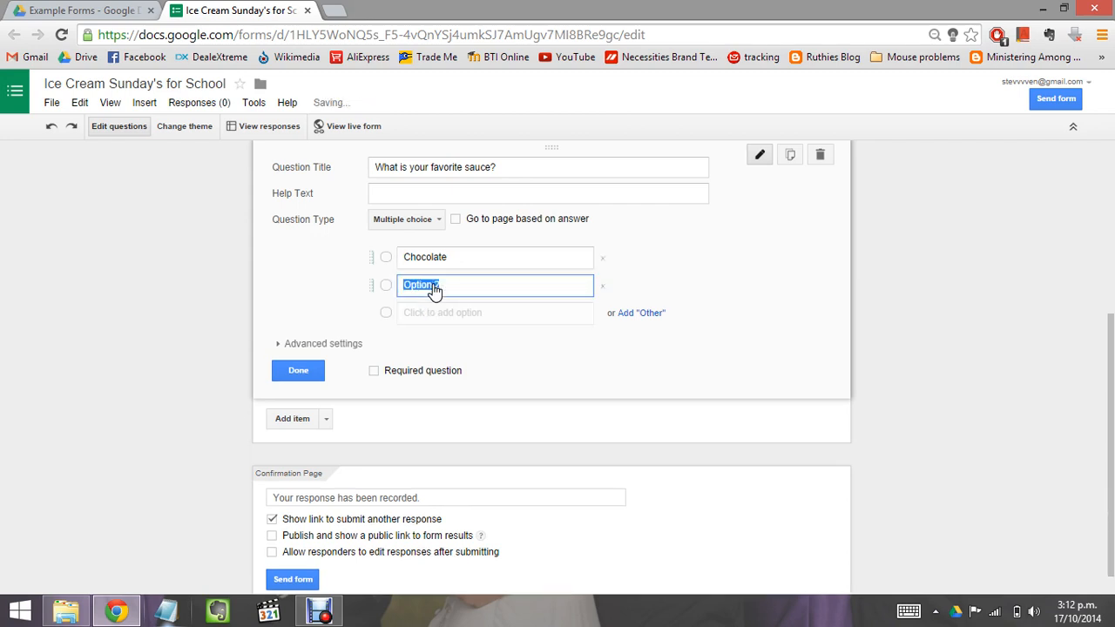
{"action": "type", "text": "Sta"}
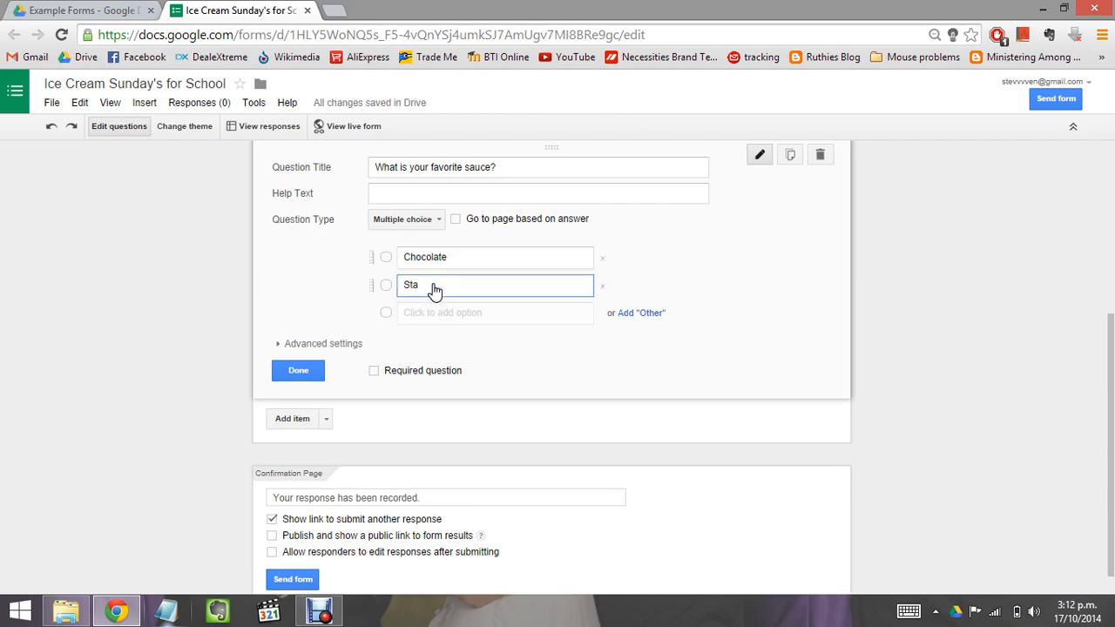
{"action": "key", "text": "BackSpace"}
{"action": "type", "text": "rawberry"}
{"action": "left_click", "coordinate": [427, 314]}
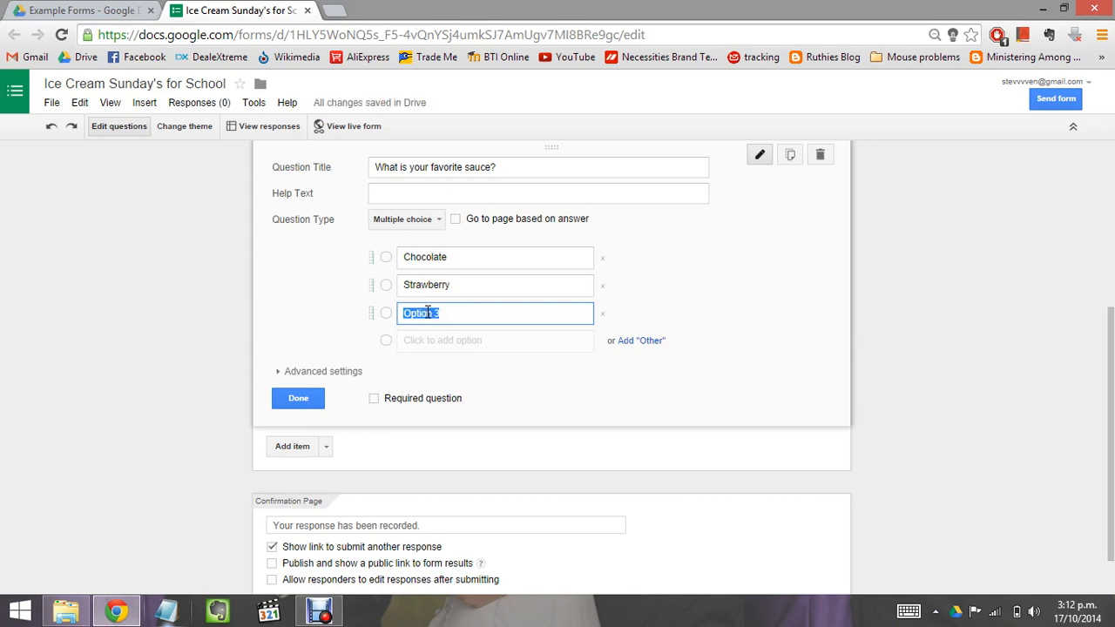
{"action": "type", "text": "Caramel"}
{"action": "left_click", "coordinate": [375, 401]}
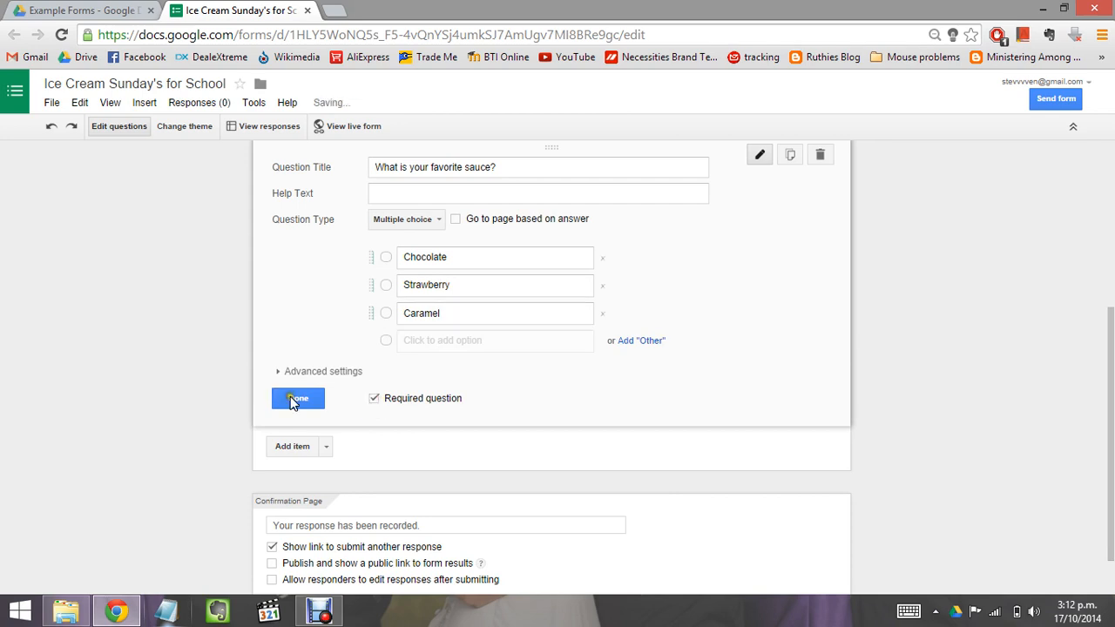
{"action": "left_click", "coordinate": [294, 400]}
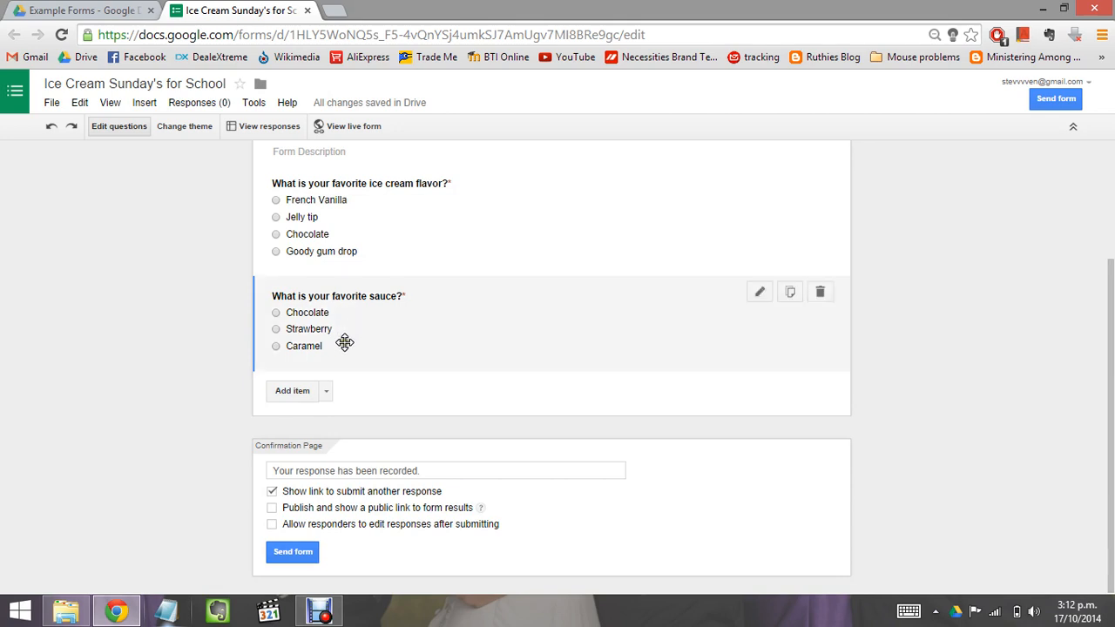
Add a multiple choice question titled "What is your favorite topping?" with the answer options Chocolate Hail and 100's and 1000's
{"action": "left_click", "coordinate": [292, 392]}
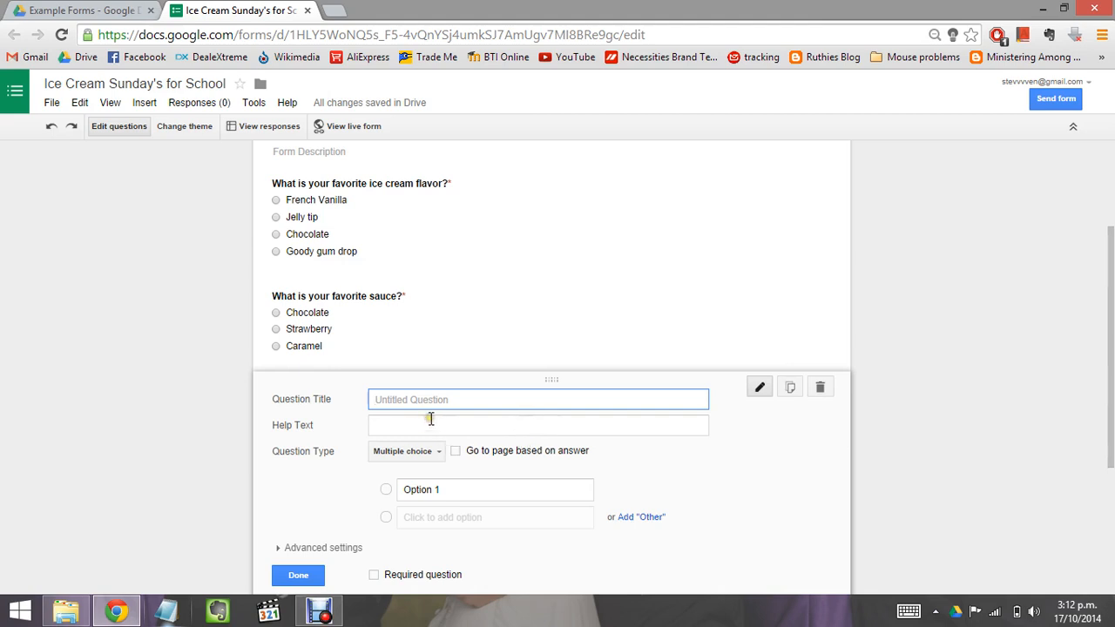
{"action": "type", "text": "What is your favorite topping?"}
{"action": "scroll", "coordinate": [426, 492], "scroll_direction": "down", "scroll_amount": 3}
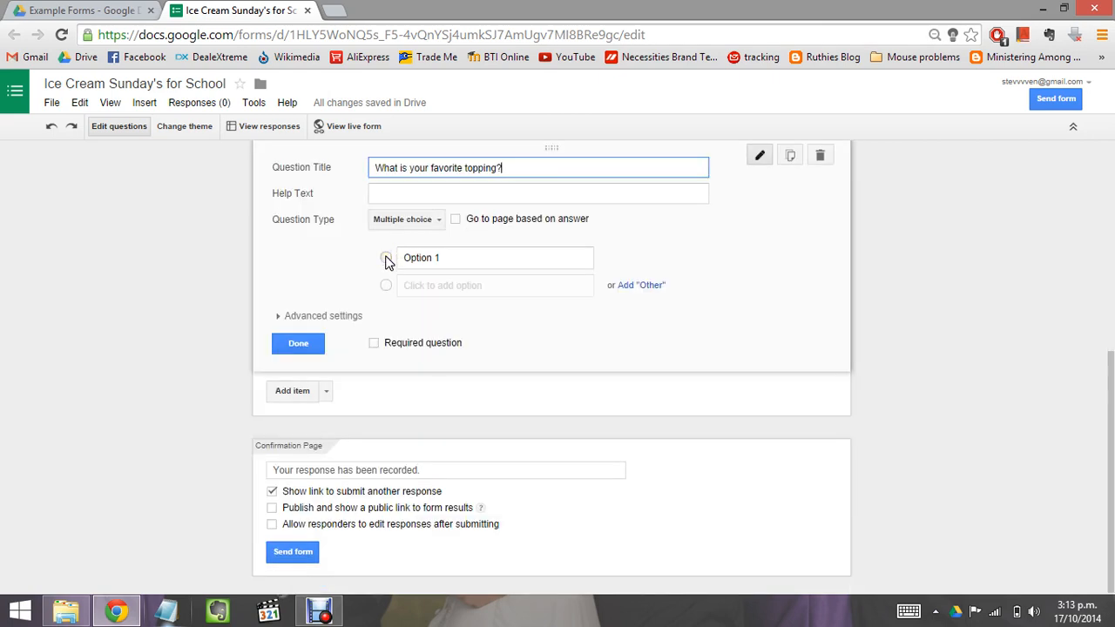
{"action": "left_click_drag", "start_coordinate": [403, 258], "coordinate": [429, 258]}
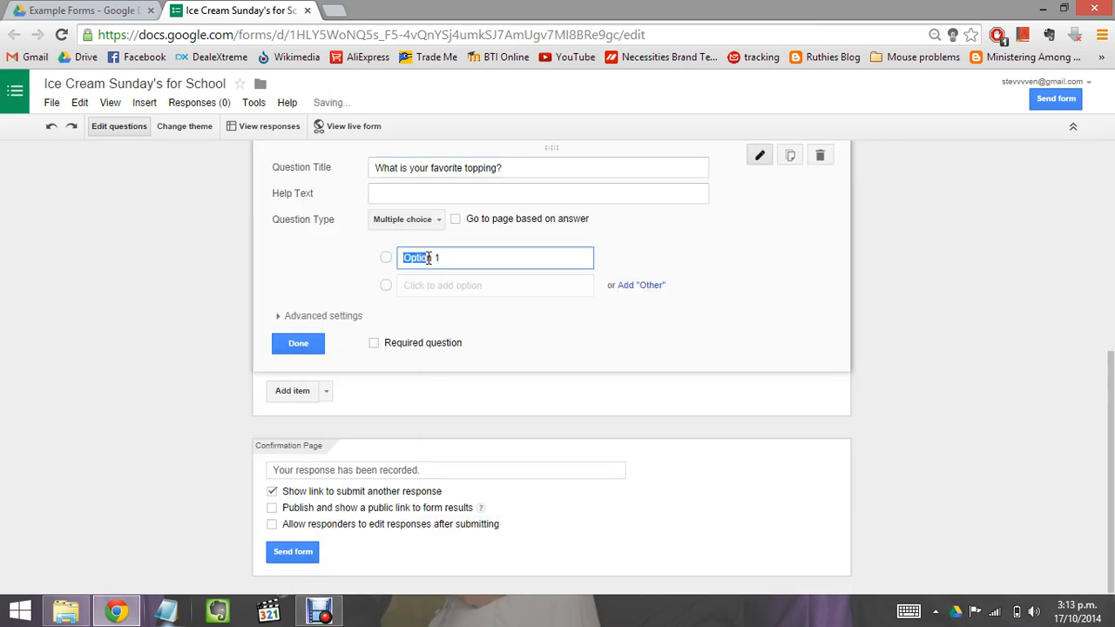
{"action": "left_click", "coordinate": [377, 252]}
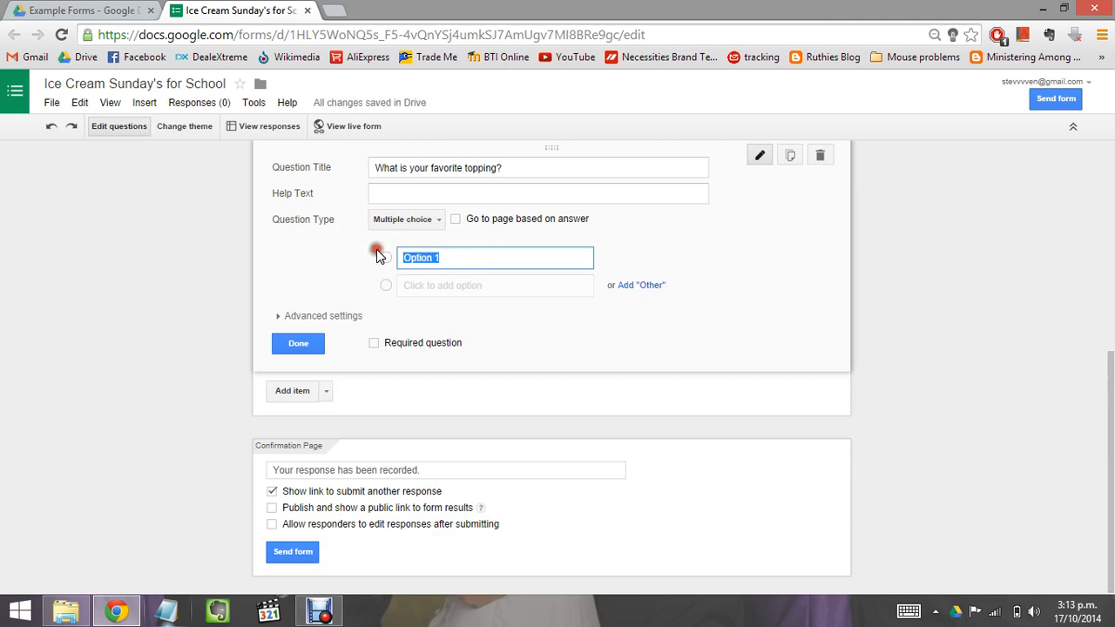
{"action": "type", "text": "Chocolate Hail"}
{"action": "left_click", "coordinate": [495, 288]}
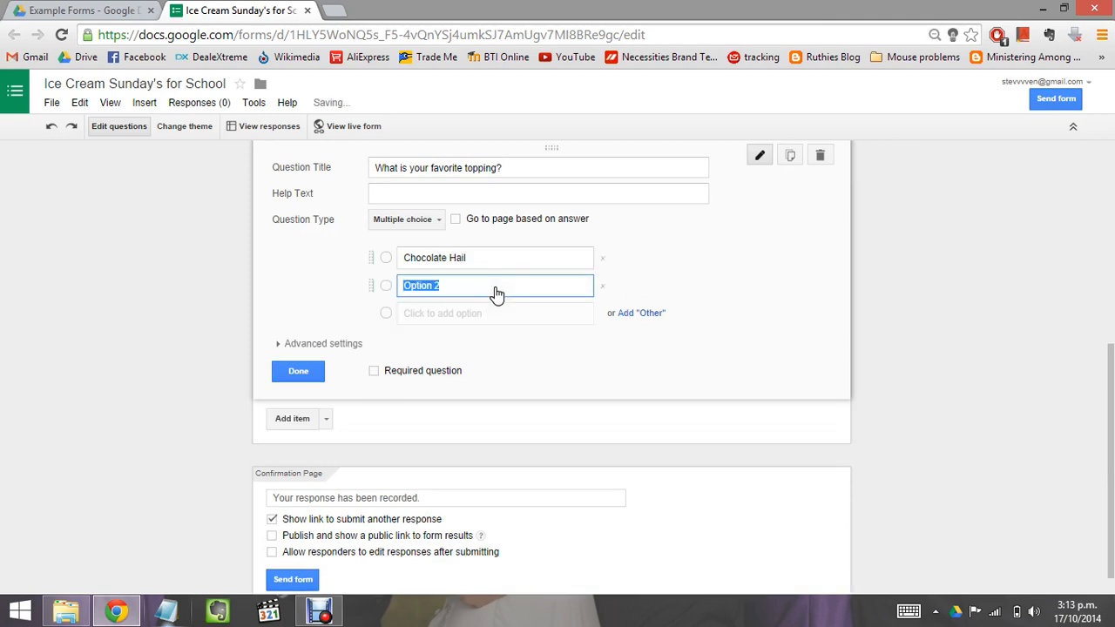
{"action": "type", "text": "100's "}
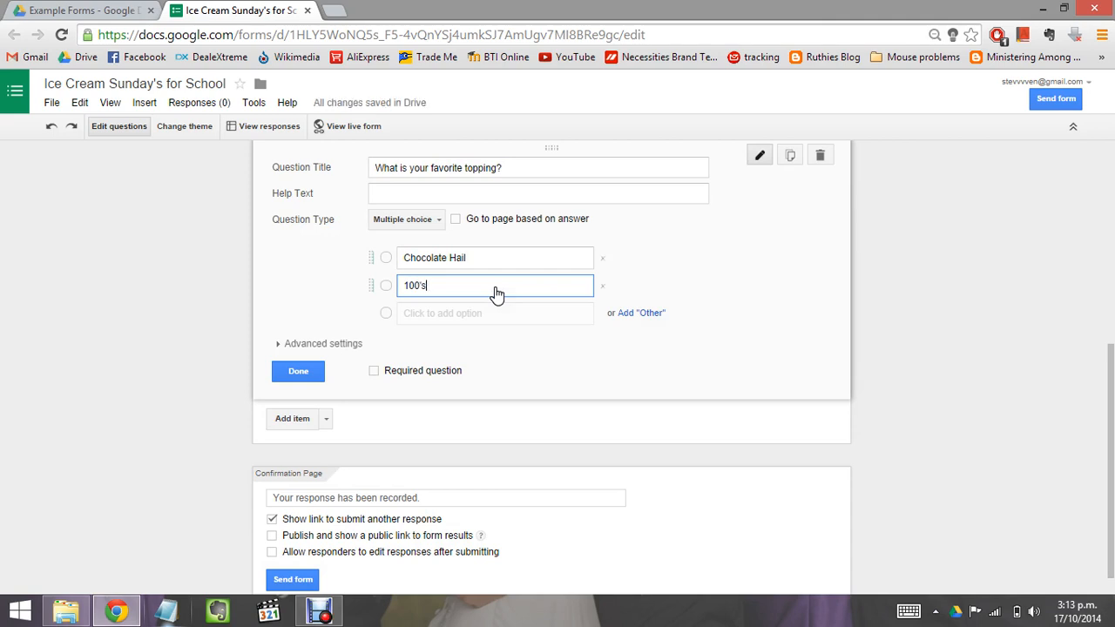
{"action": "type", "text": "and 1000's"}
Add Rainbow Sprinkles and Nothing as further topping options, then make the question required and finish editing it
{"action": "left_click", "coordinate": [483, 315]}
{"action": "left_click", "coordinate": [483, 316]}
{"action": "type", "text": "R"}
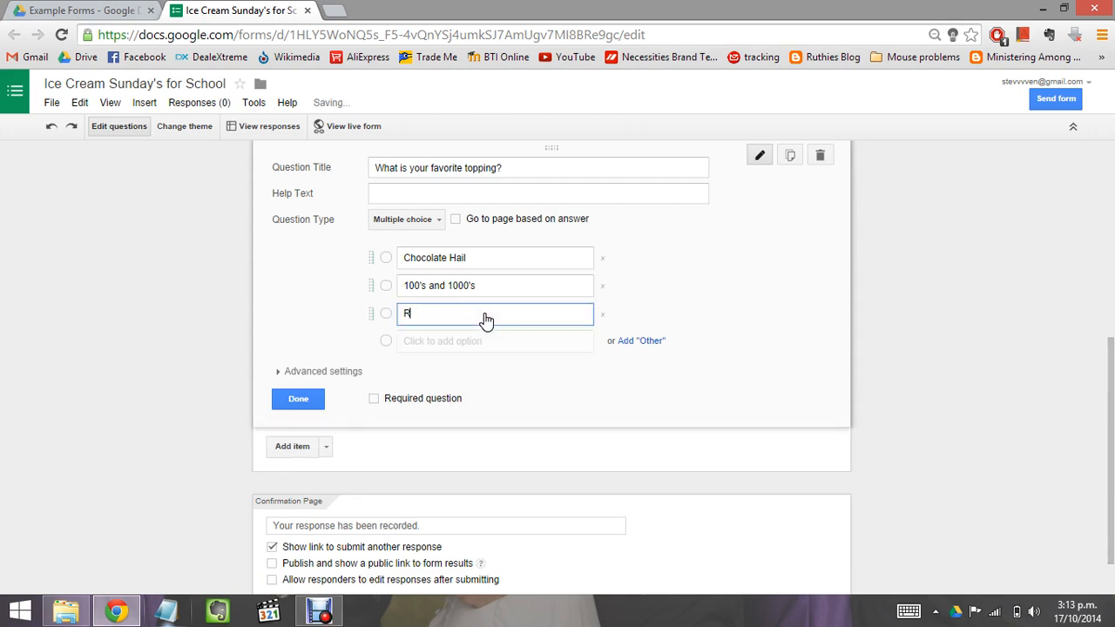
{"action": "type", "text": "ainbow "}
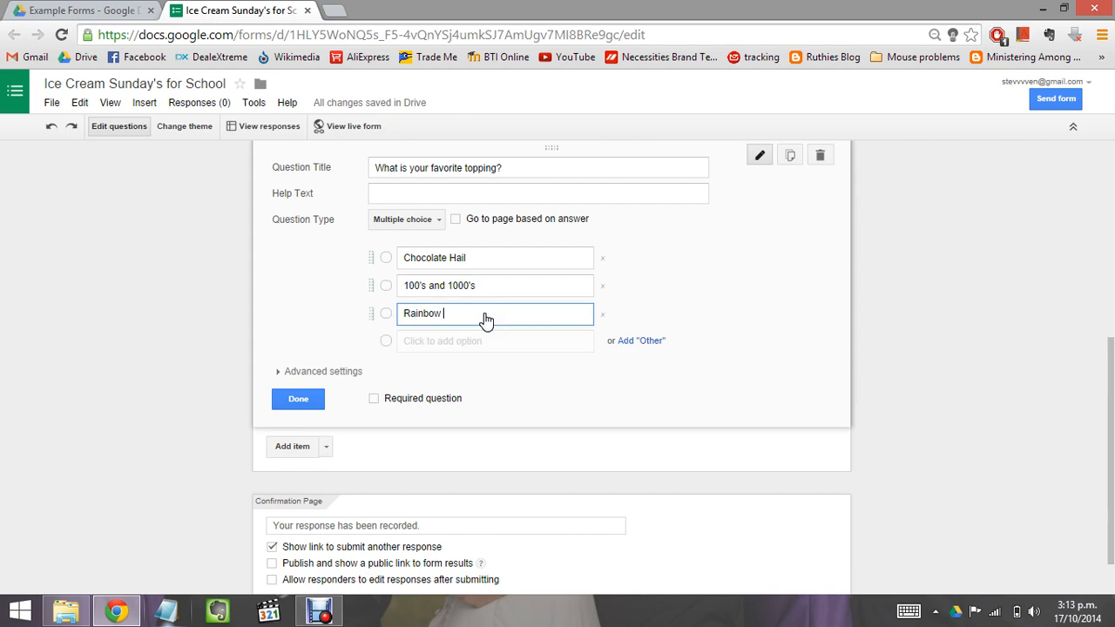
{"action": "type", "text": "Sprinkles"}
{"action": "left_click", "coordinate": [470, 343]}
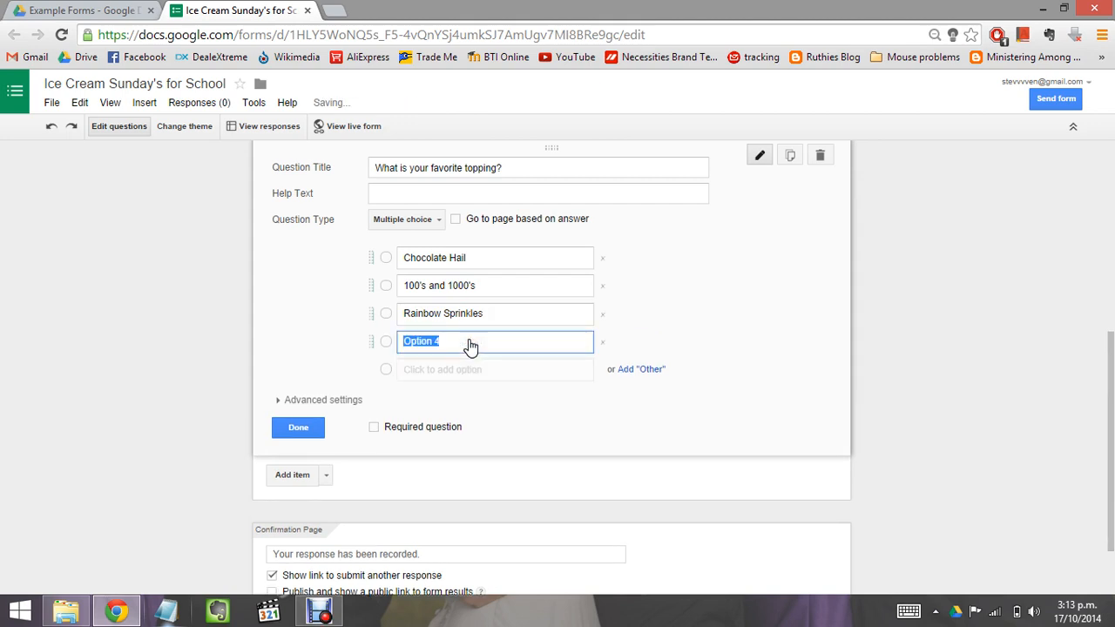
{"action": "type", "text": "Nothing"}
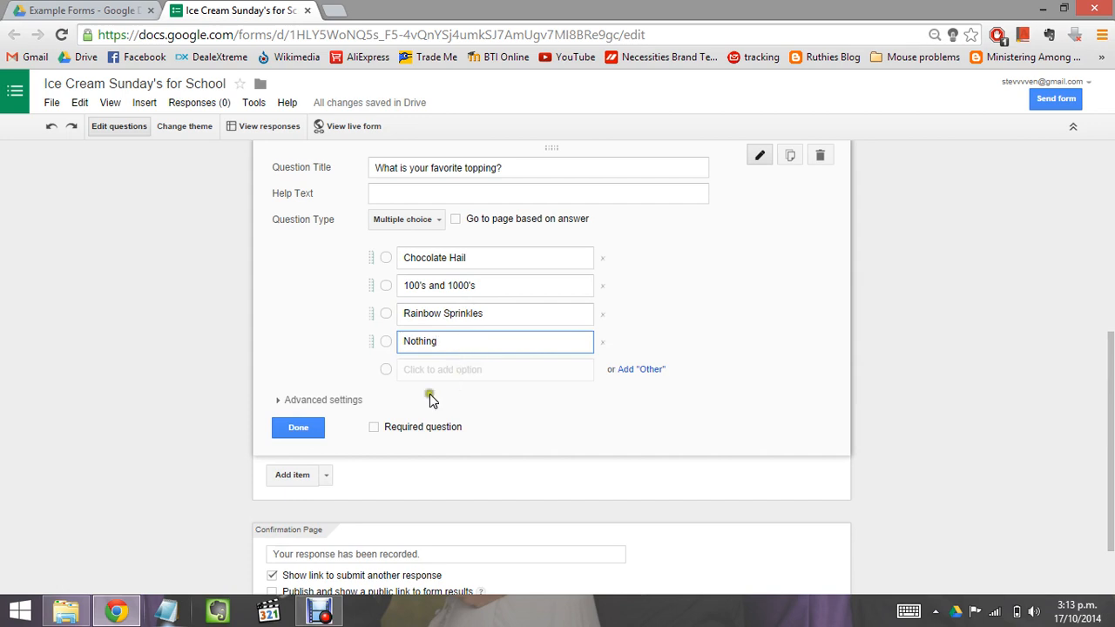
{"action": "left_click", "coordinate": [374, 429]}
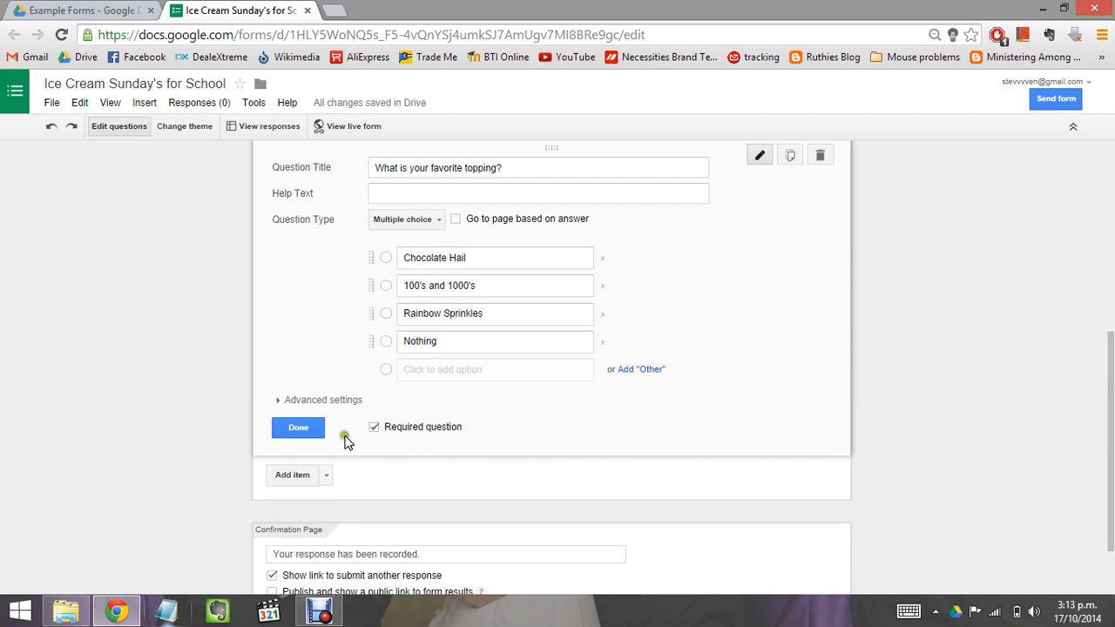
{"action": "left_click", "coordinate": [298, 430]}
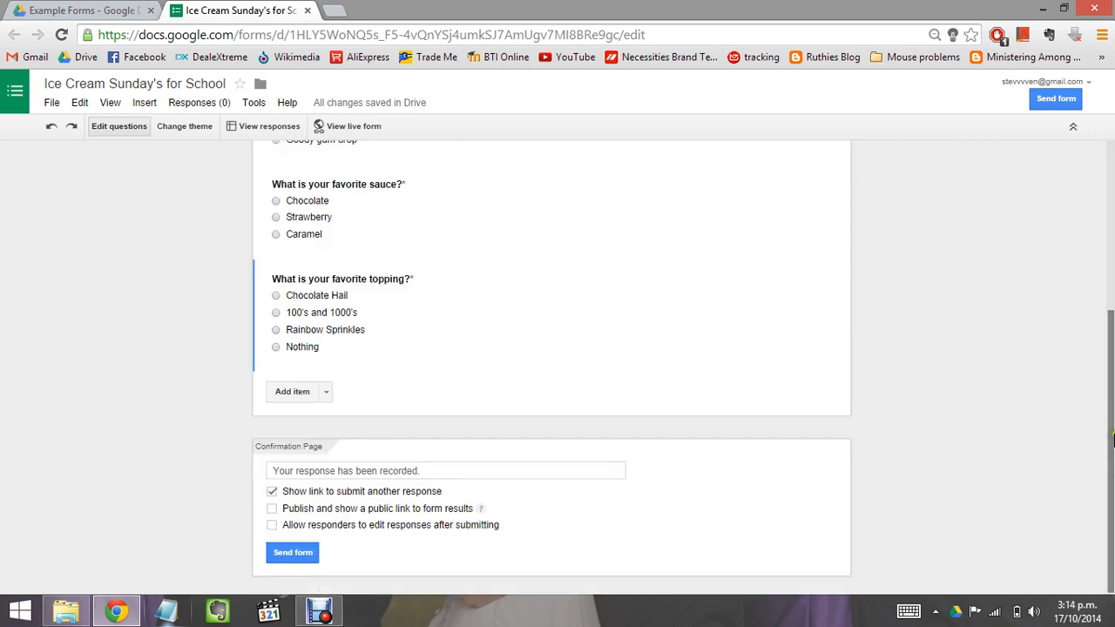
{"action": "left_click_drag", "start_coordinate": [1112, 413], "coordinate": [1113, 262]}
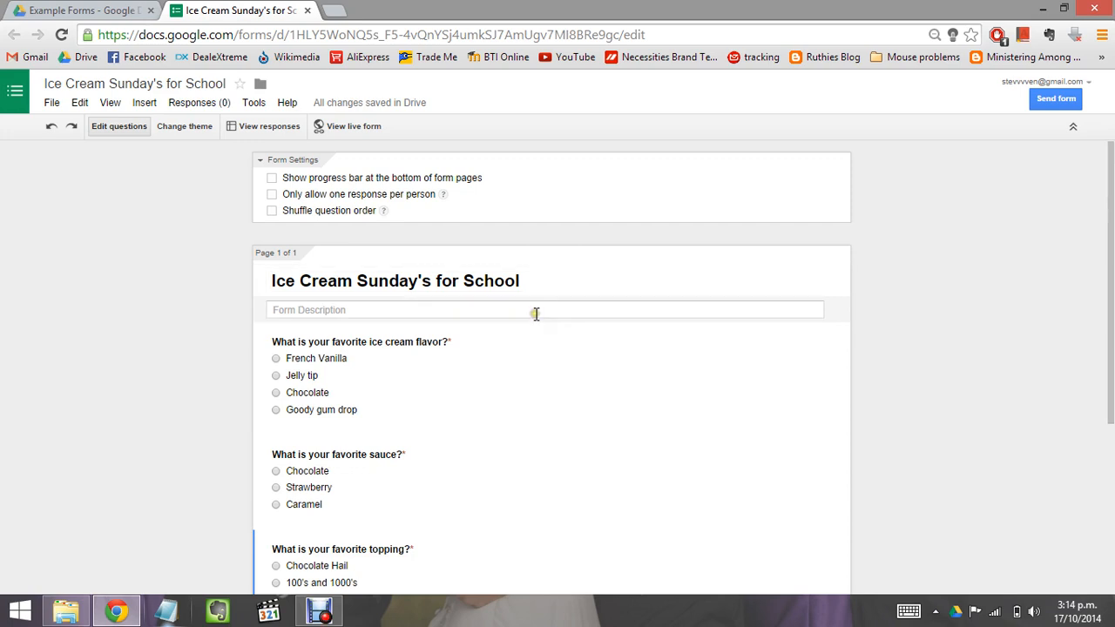
{"action": "left_click", "coordinate": [327, 373]}
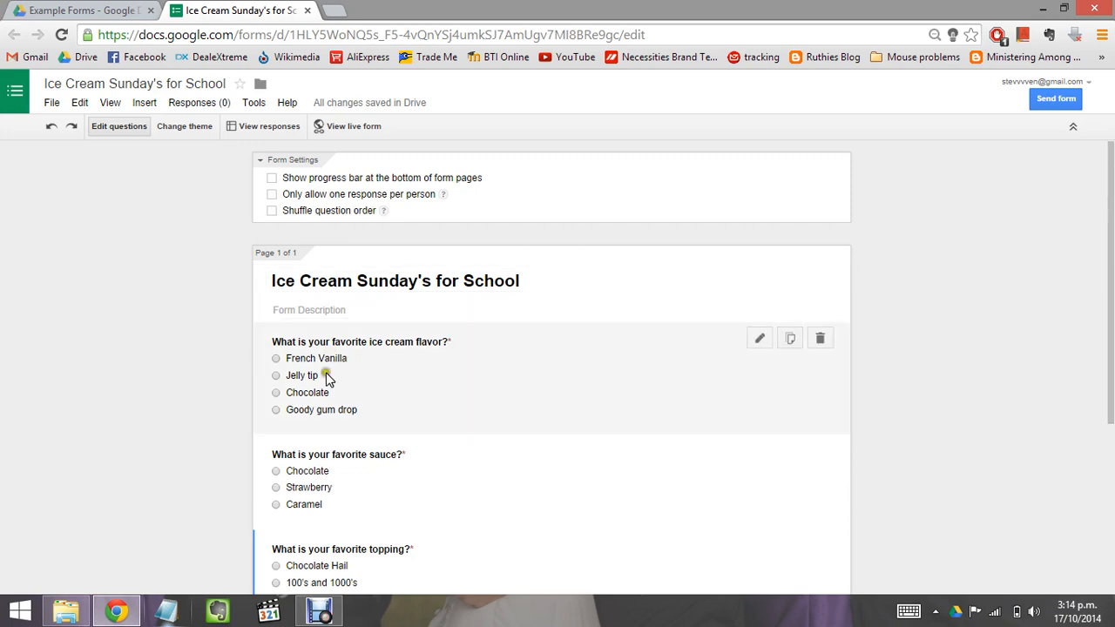
{"action": "left_click_drag", "start_coordinate": [1109, 305], "coordinate": [1111, 253]}
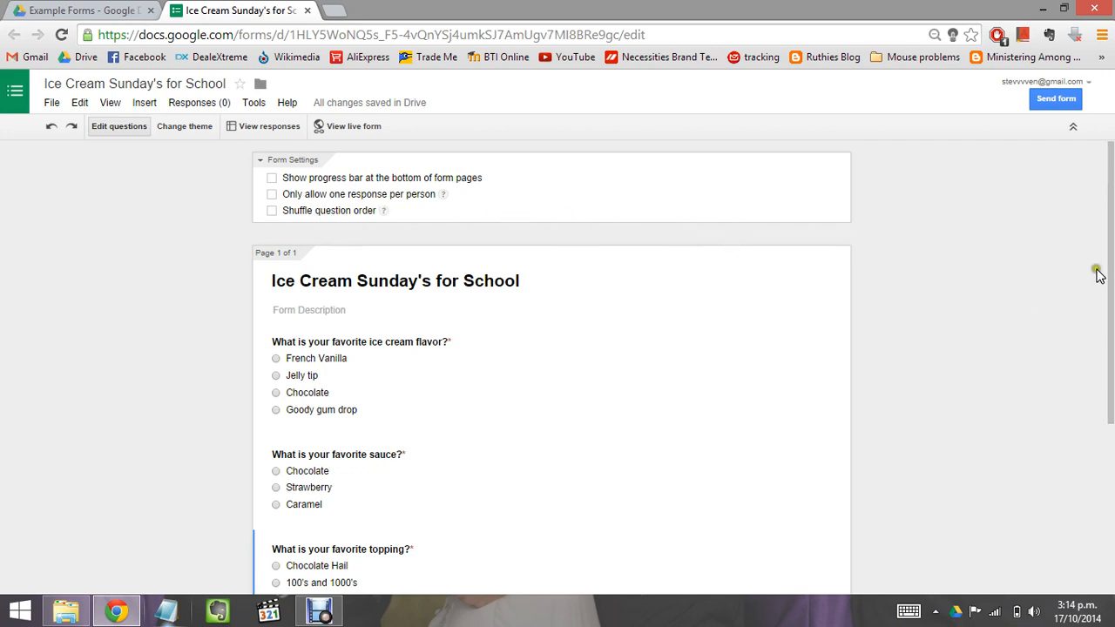
Replace the confirmation page message with "Thank you, we hope you will enjoy the sunday's"
{"action": "left_click_drag", "start_coordinate": [1109, 262], "coordinate": [1111, 445]}
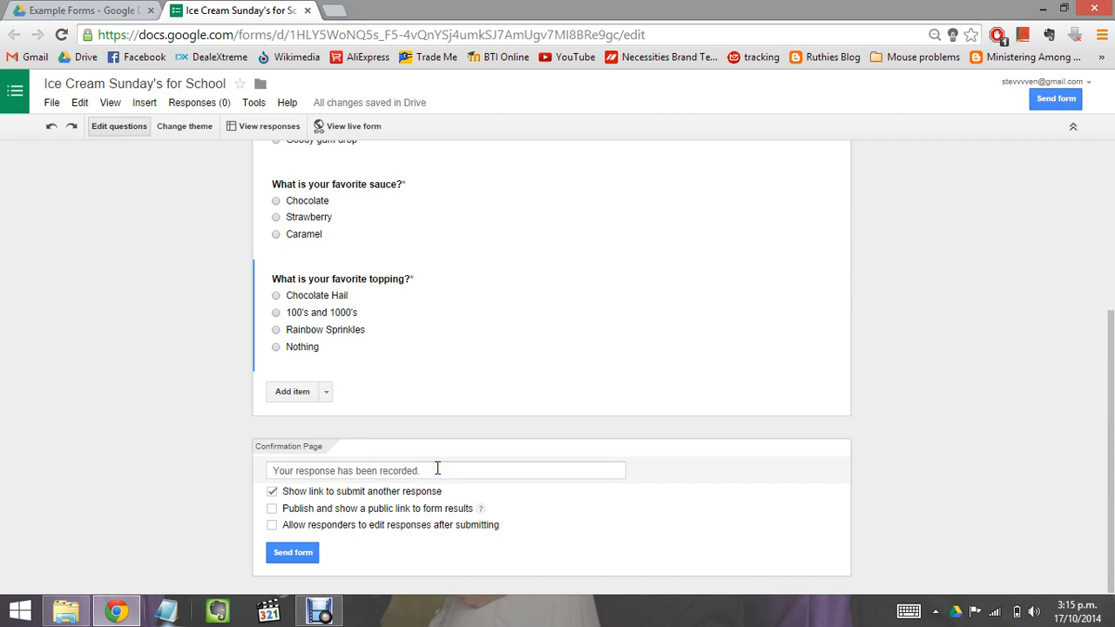
{"action": "left_click_drag", "start_coordinate": [436, 469], "coordinate": [258, 463]}
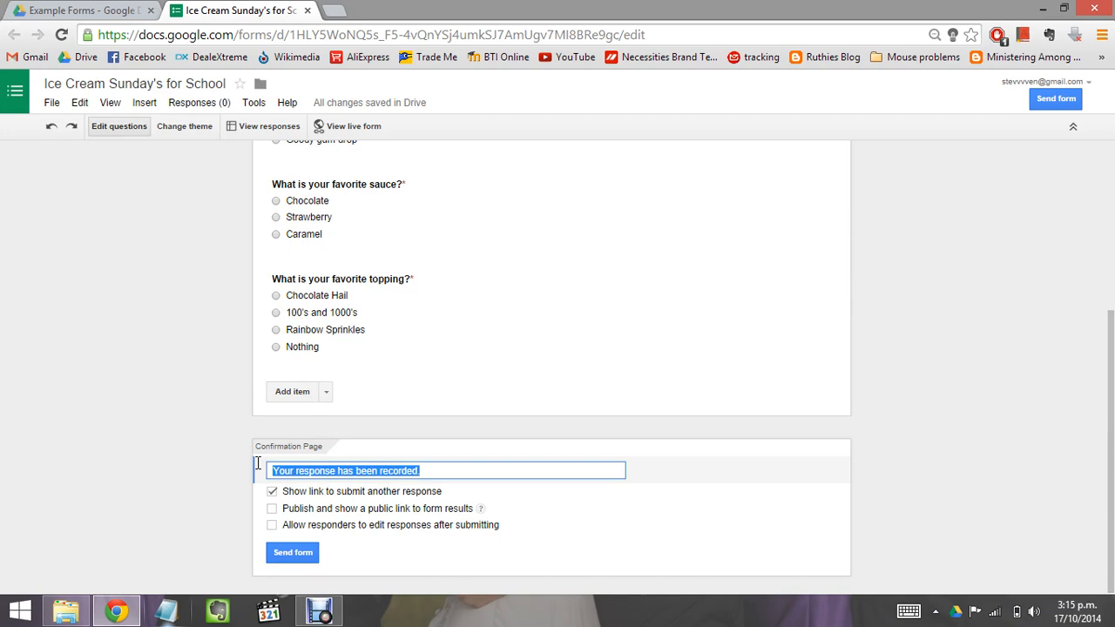
{"action": "type", "text": "Thank you"}
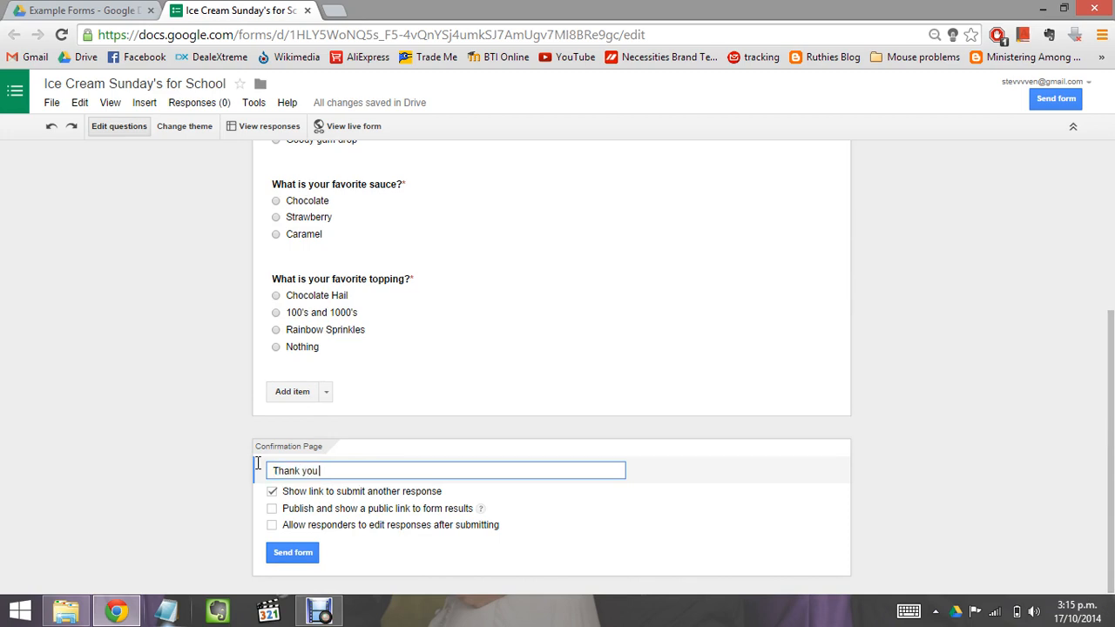
{"action": "type", "text": ", we hope you will enjoyy"}
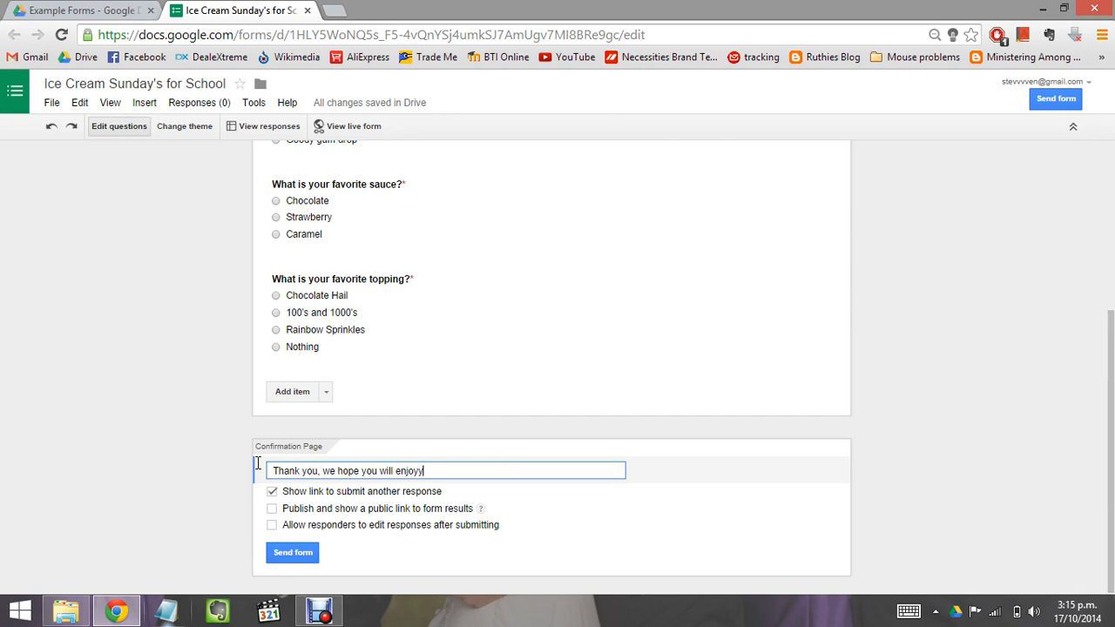
{"action": "type", "text": " the sunday's"}
{"action": "left_click", "coordinate": [420, 470]}
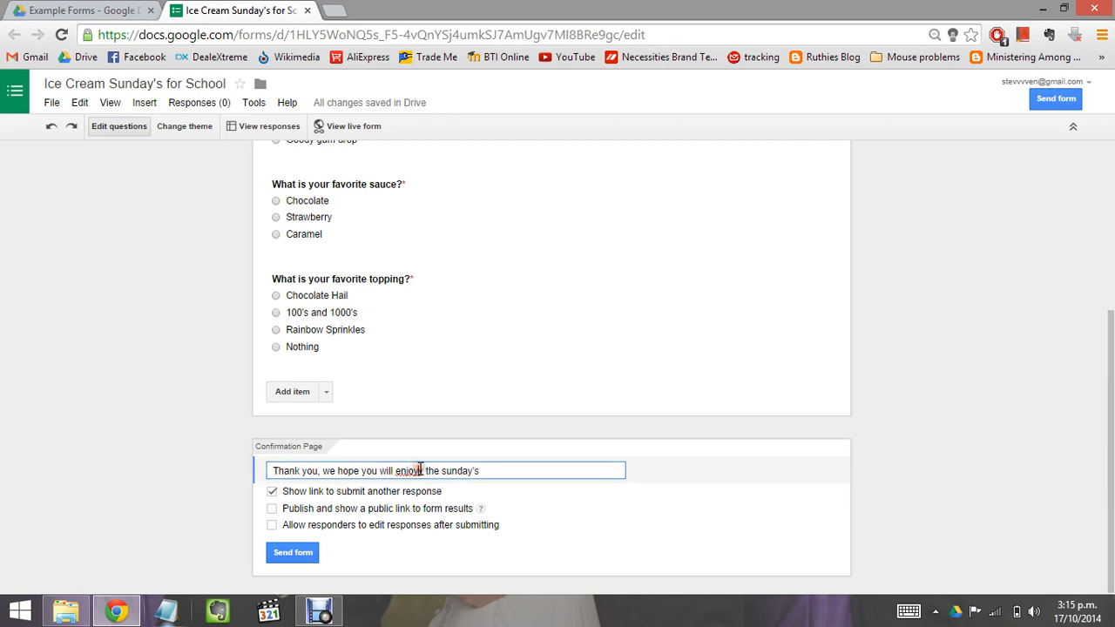
{"action": "key", "text": "BackSpace"}
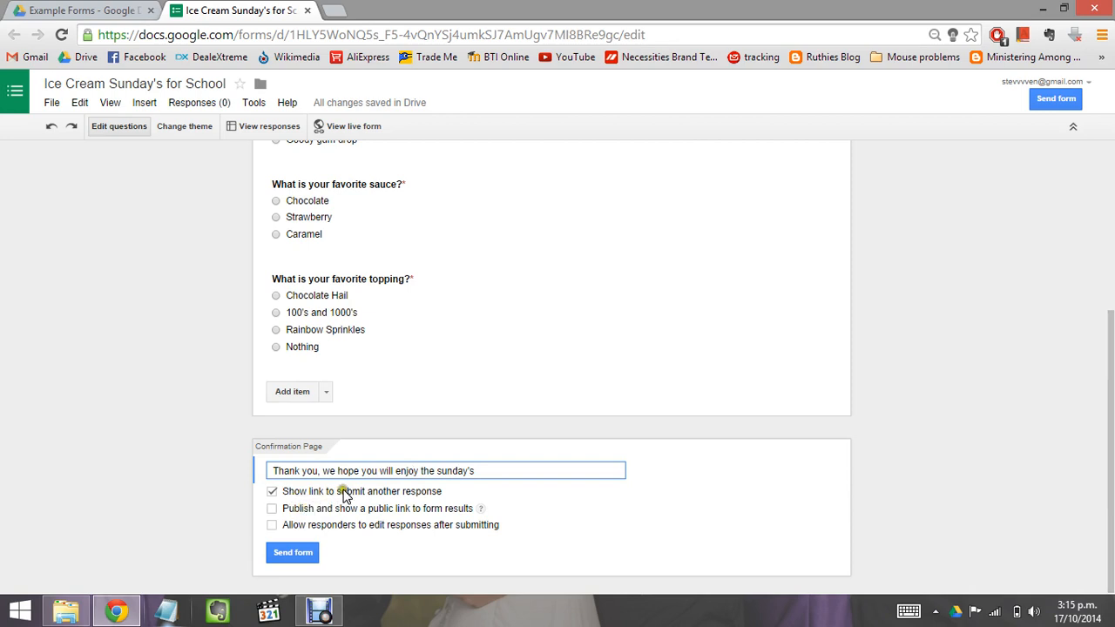
Turn off the link to submit another response and allow responders to edit their responses after submitting
{"action": "left_click", "coordinate": [272, 493]}
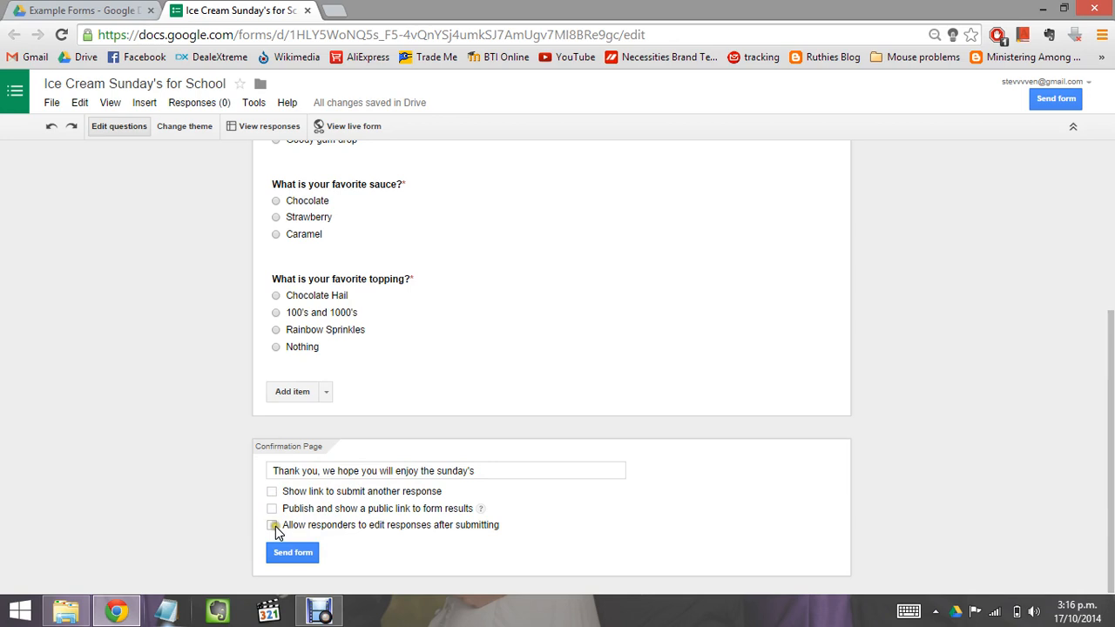
{"action": "left_click", "coordinate": [276, 526]}
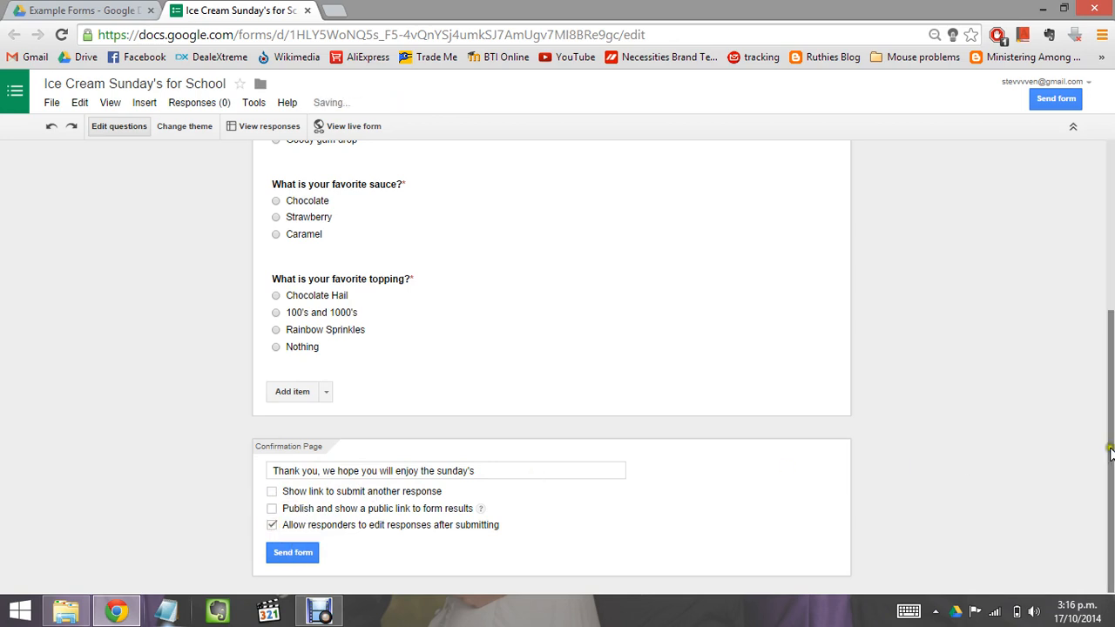
Restrict the form to only one response per person in the form settings
{"action": "left_click_drag", "start_coordinate": [1110, 450], "coordinate": [1111, 218]}
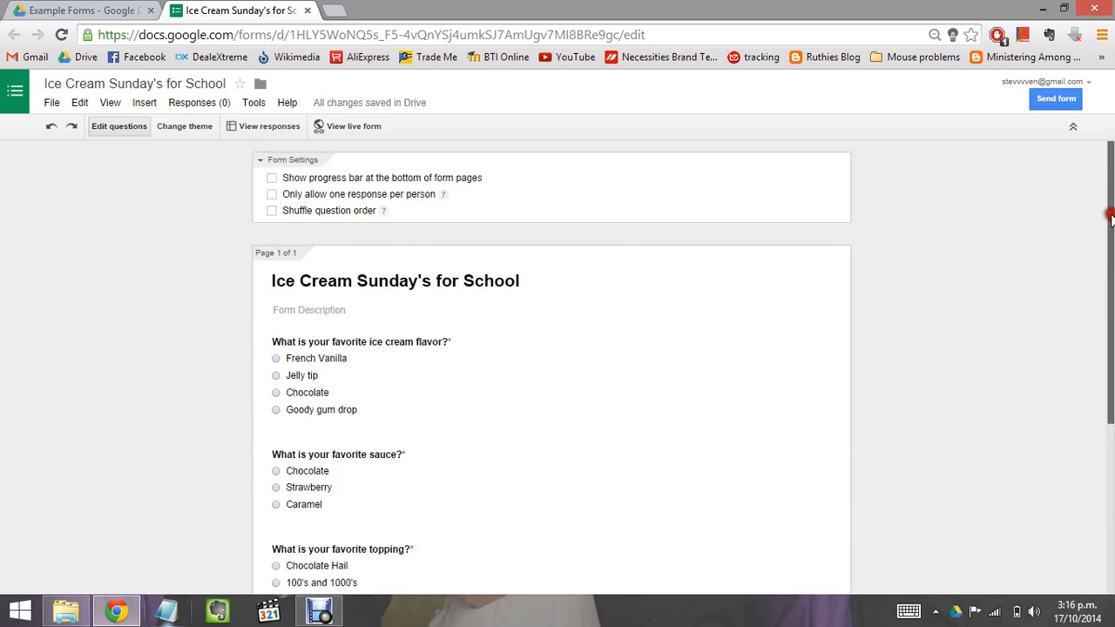
{"action": "left_click", "coordinate": [272, 197]}
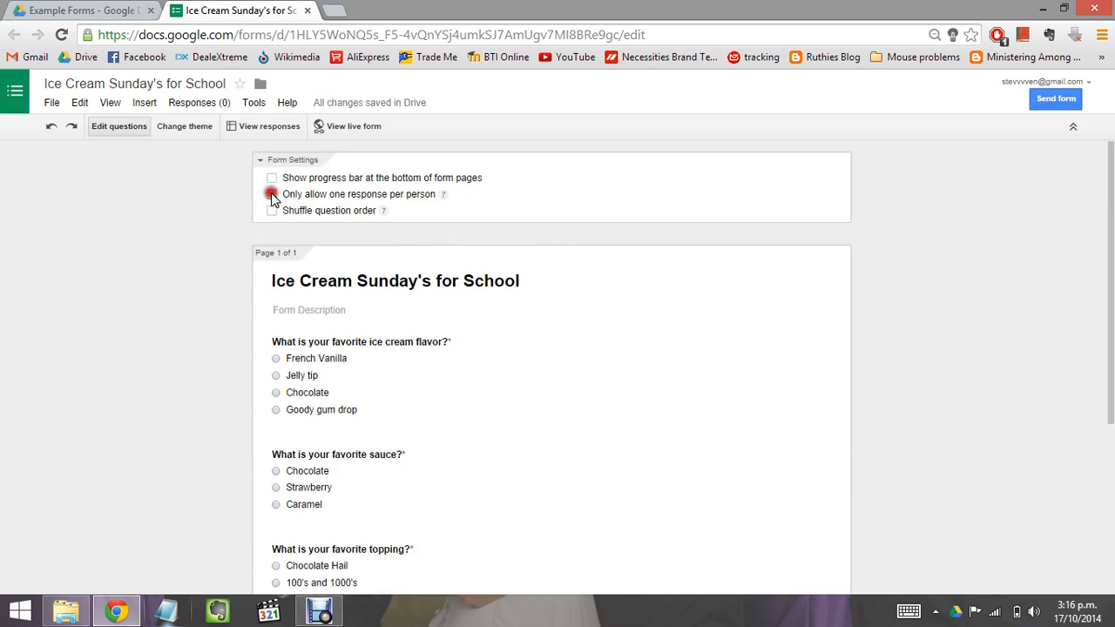
{"action": "left_click_drag", "start_coordinate": [1109, 305], "coordinate": [1107, 481]}
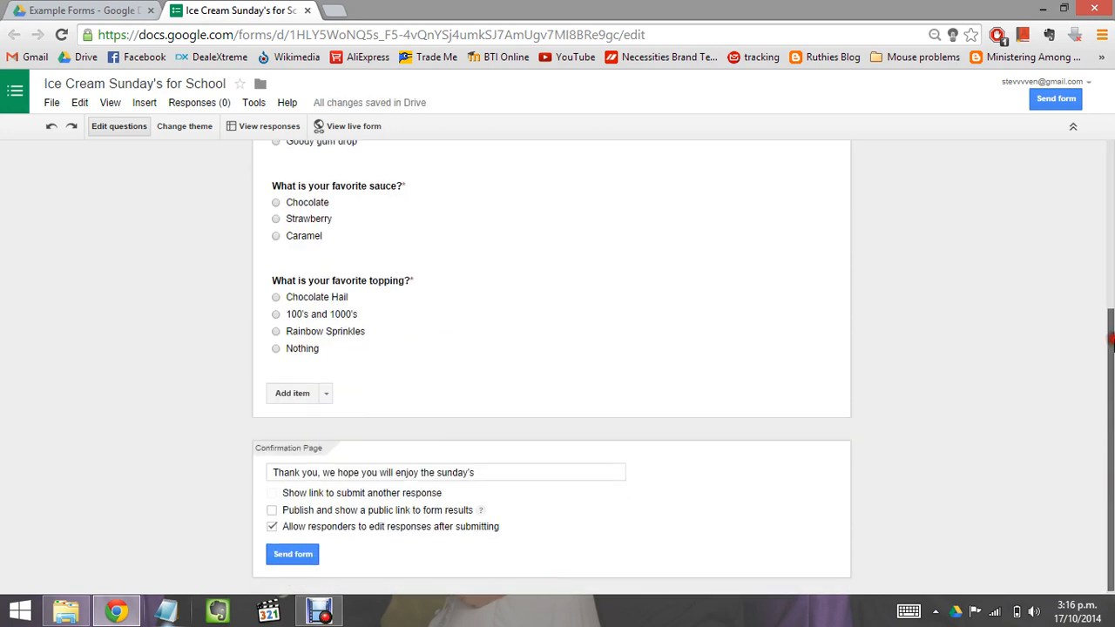
{"action": "left_click_drag", "start_coordinate": [1112, 344], "coordinate": [1110, 179]}
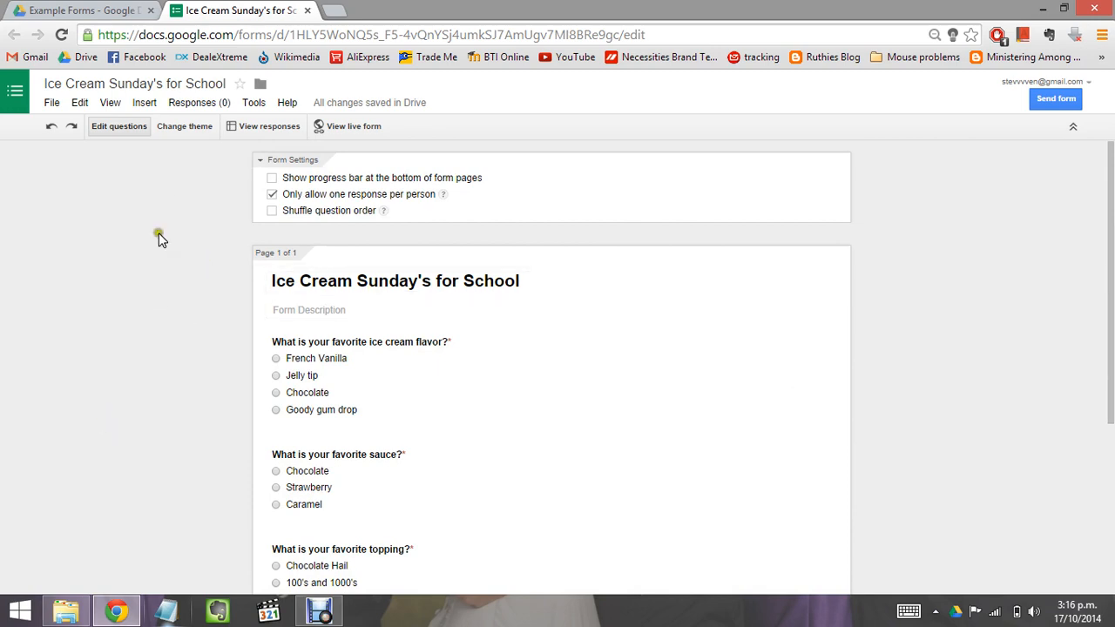
Browse the default themes and apply the At the Fair theme to the form
{"action": "left_click", "coordinate": [108, 105]}
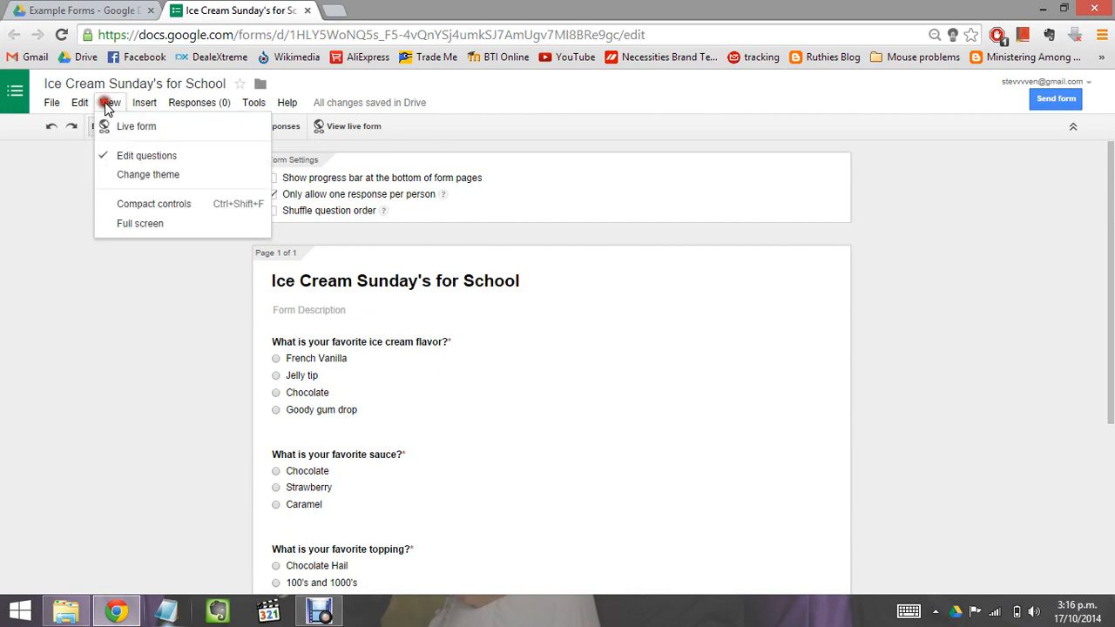
{"action": "left_click", "coordinate": [142, 178]}
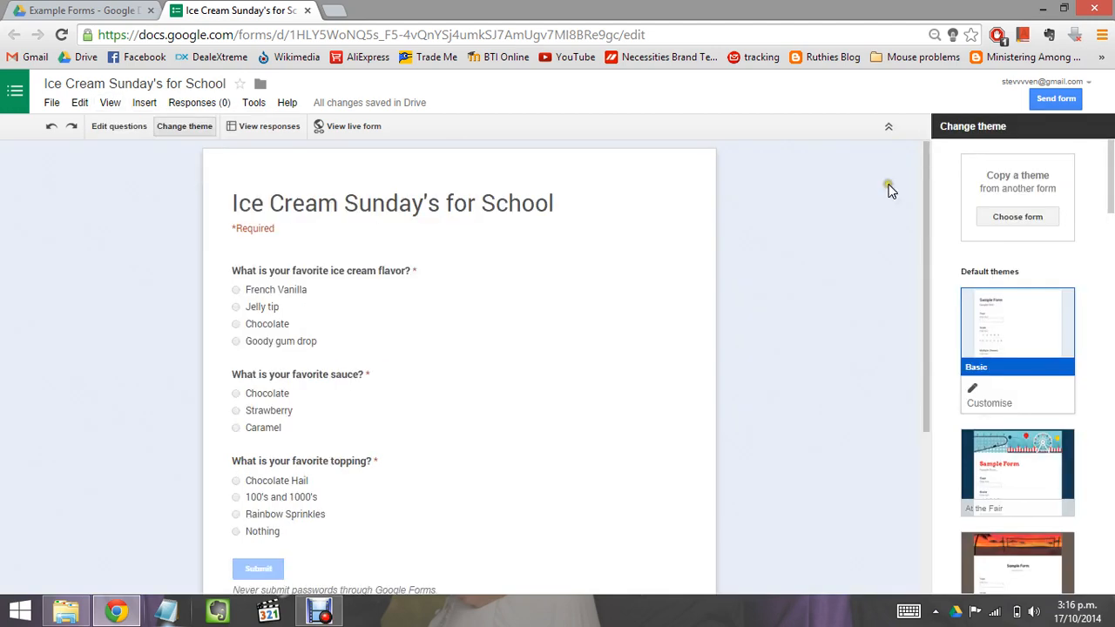
{"action": "left_click_drag", "start_coordinate": [1110, 202], "coordinate": [1112, 300]}
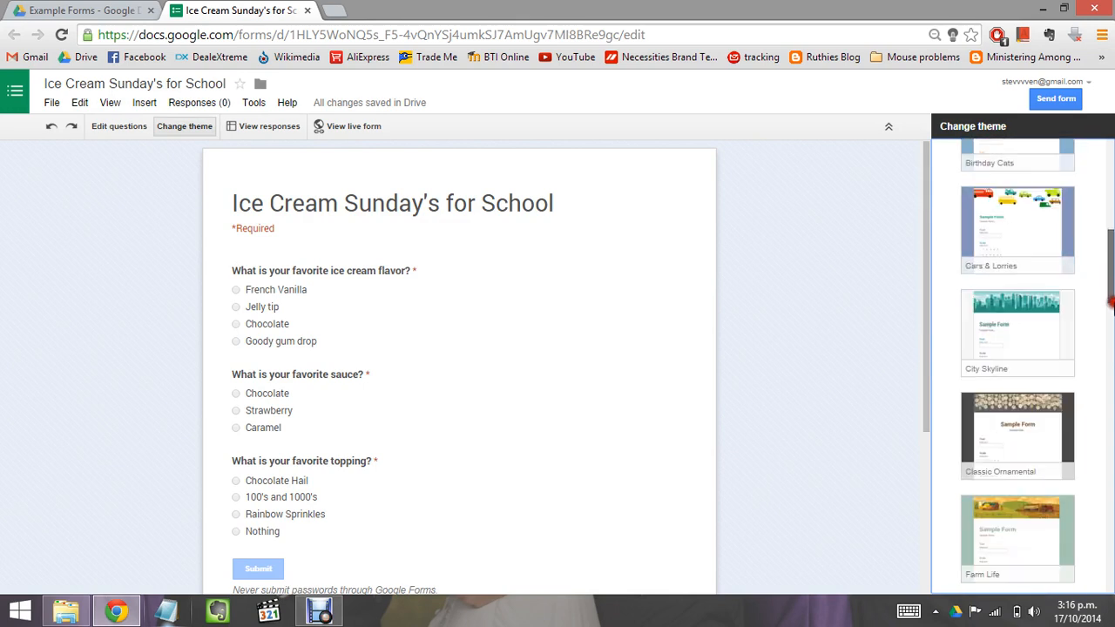
{"action": "left_click_drag", "start_coordinate": [1112, 301], "coordinate": [1112, 175]}
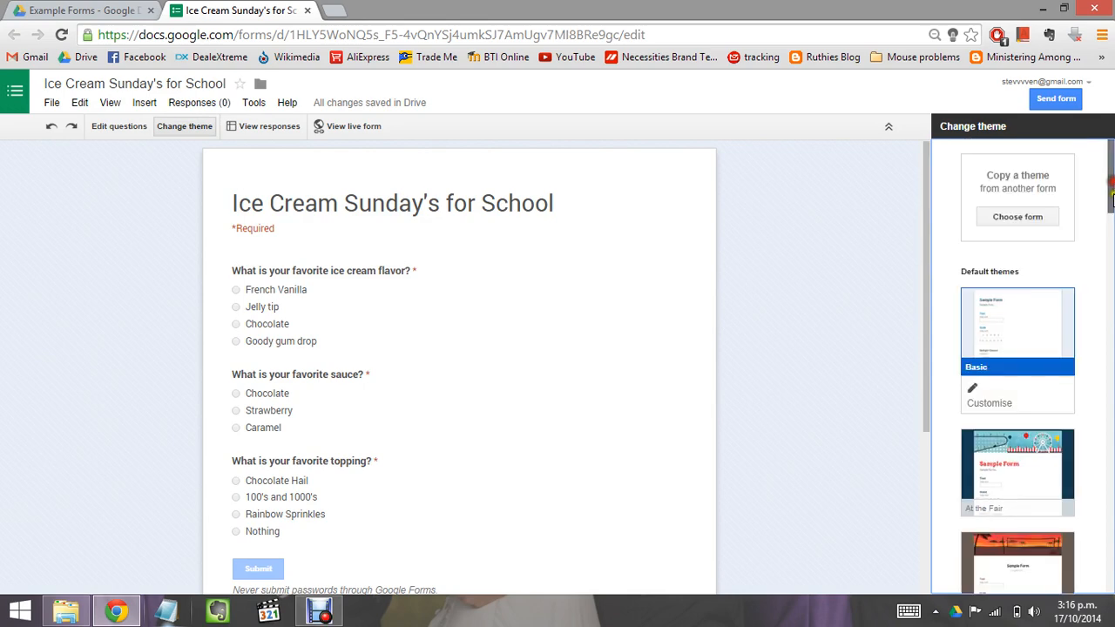
{"action": "left_click", "coordinate": [1029, 475]}
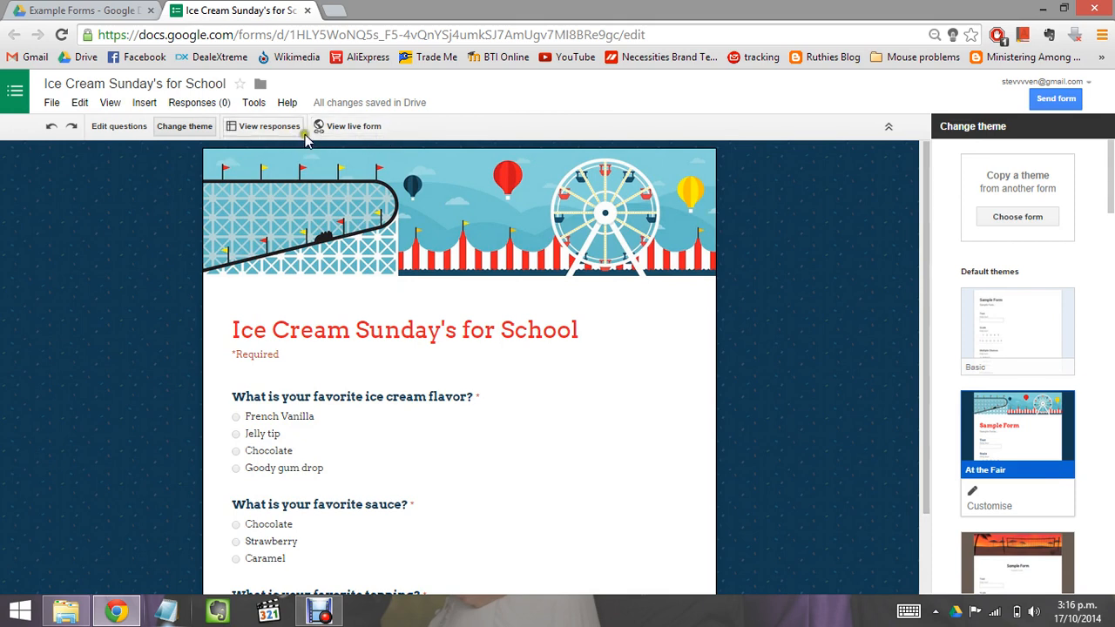
Open the live version of the form and look through its questions down to the end
{"action": "left_click", "coordinate": [389, 127]}
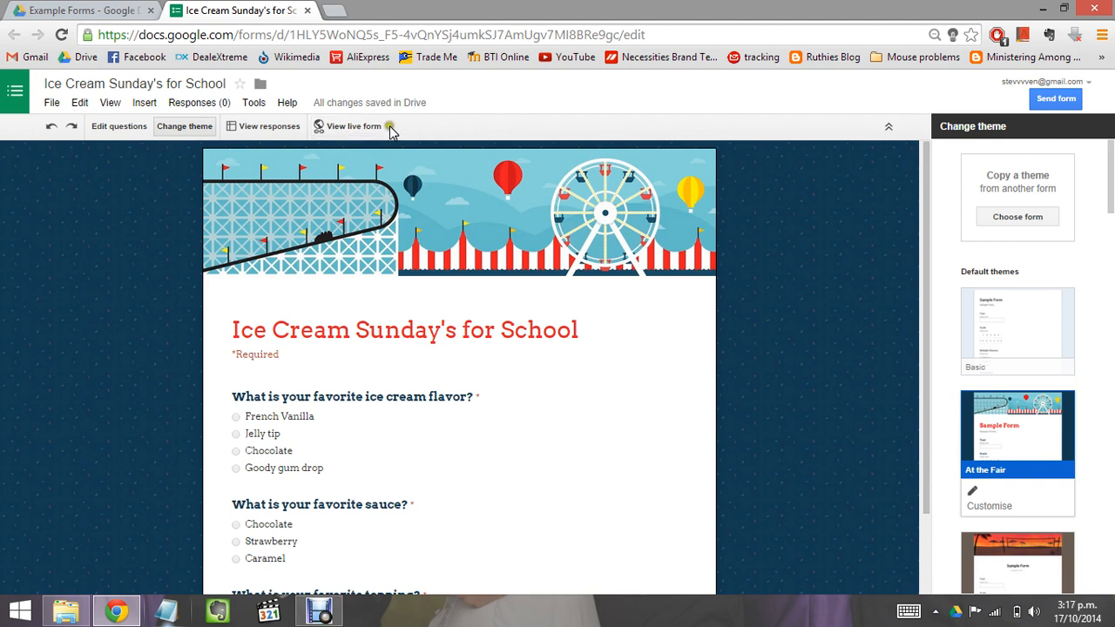
{"action": "left_click", "coordinate": [345, 129]}
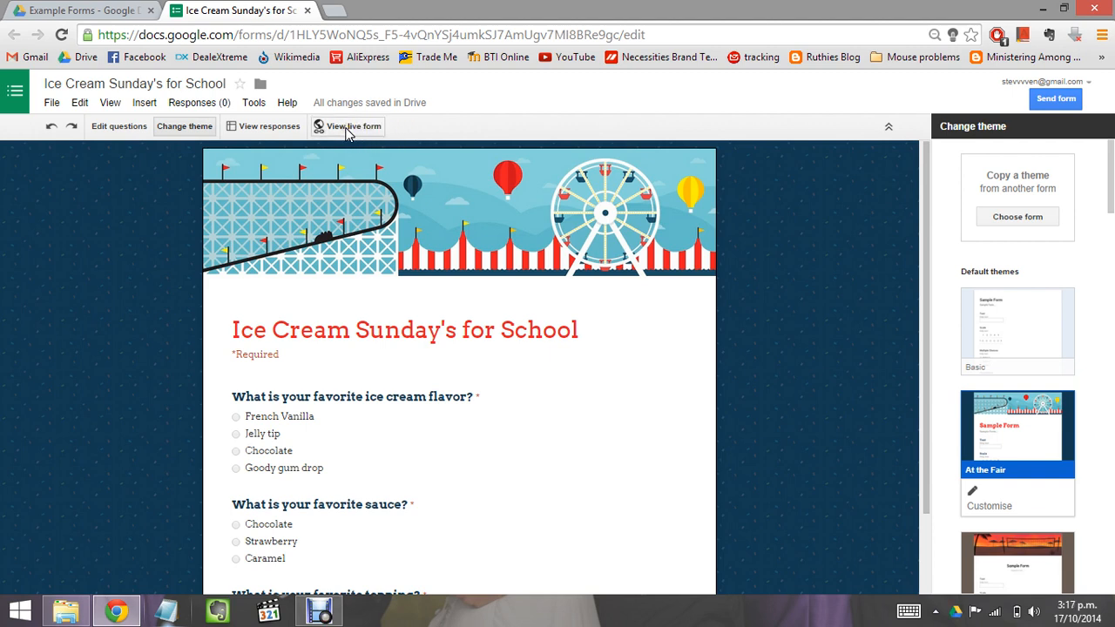
{"action": "left_click", "coordinate": [346, 129]}
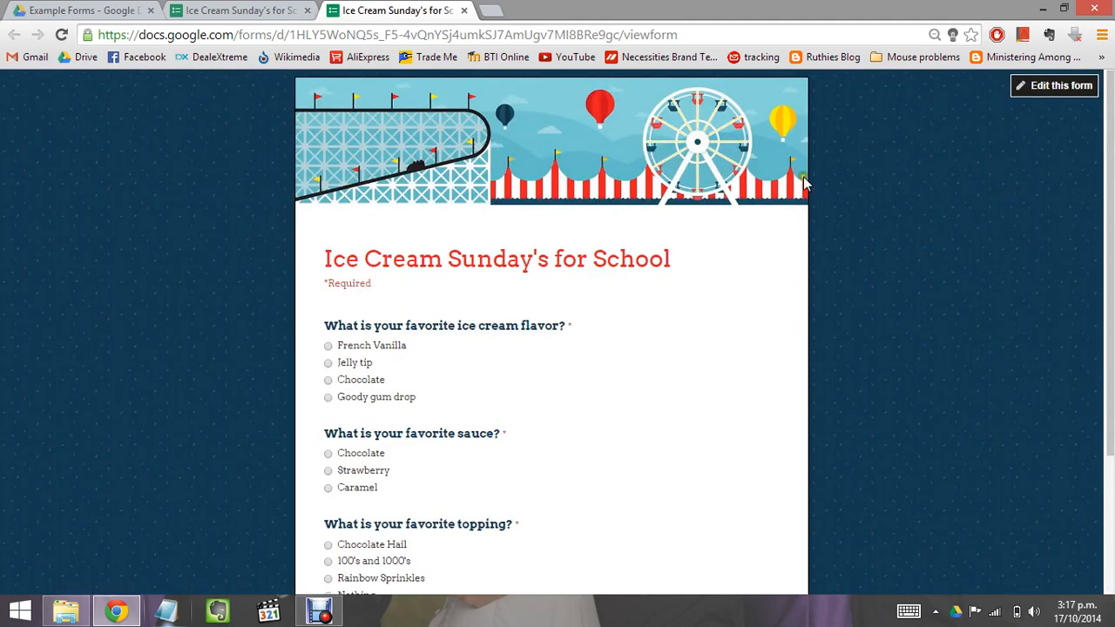
{"action": "left_click", "coordinate": [754, 269]}
{"action": "scroll", "coordinate": [362, 296], "scroll_direction": "down", "scroll_amount": 2}
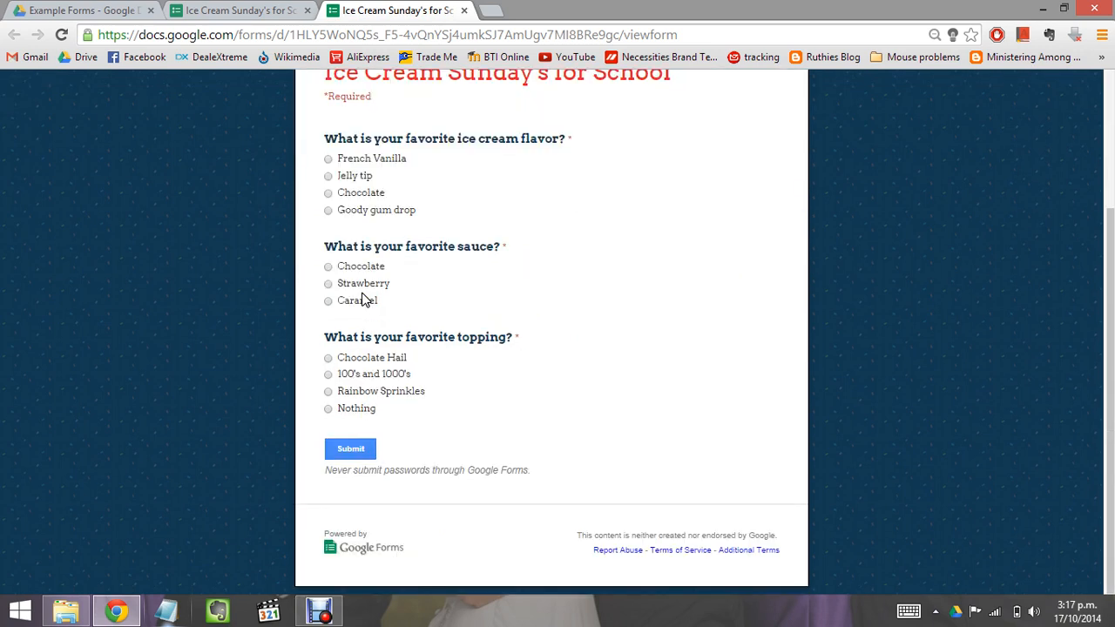
Submit a test response with Jelly tip, Strawberry and Nothing as the answers, and close the confirmation page
{"action": "left_click", "coordinate": [414, 210]}
{"action": "left_click", "coordinate": [413, 184]}
{"action": "left_click", "coordinate": [328, 176]}
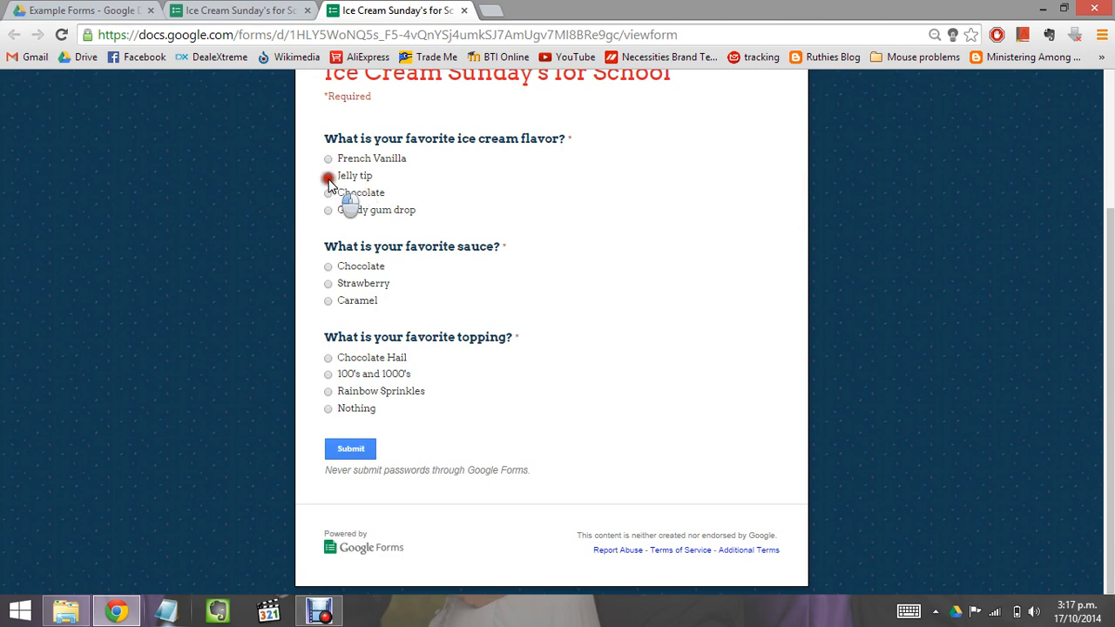
{"action": "left_click", "coordinate": [329, 285]}
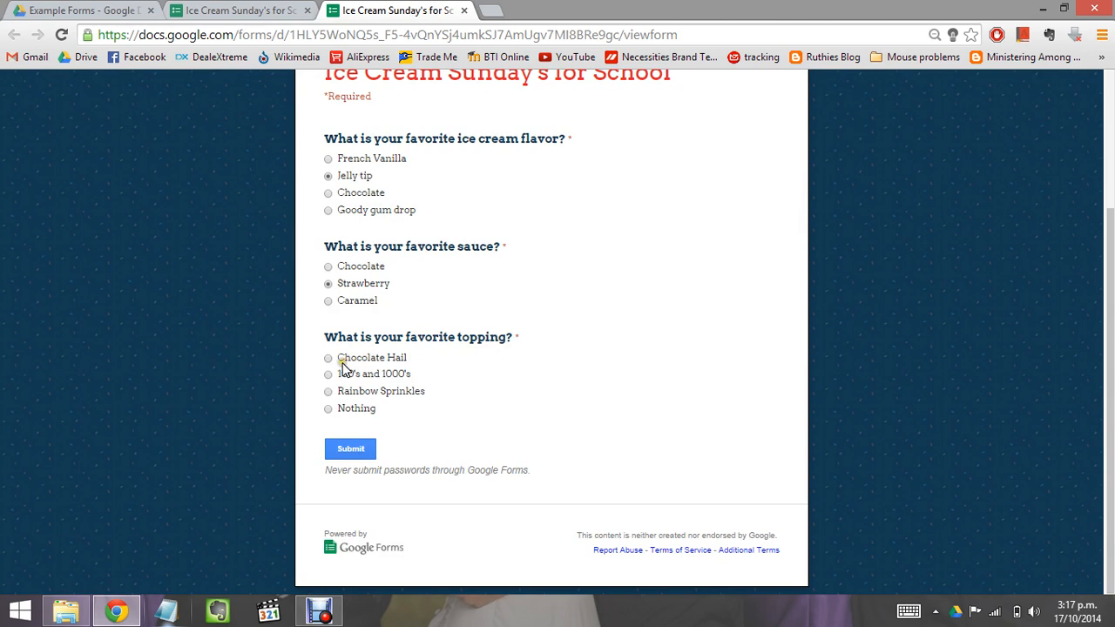
{"action": "left_click", "coordinate": [329, 409]}
{"action": "left_click", "coordinate": [364, 451]}
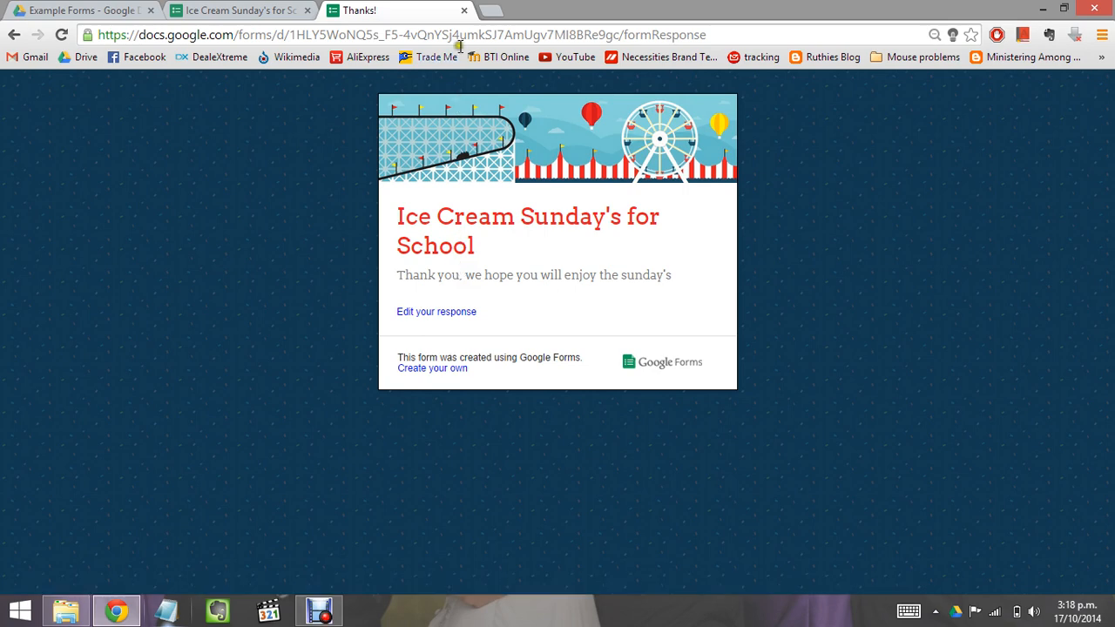
{"action": "left_click", "coordinate": [464, 10]}
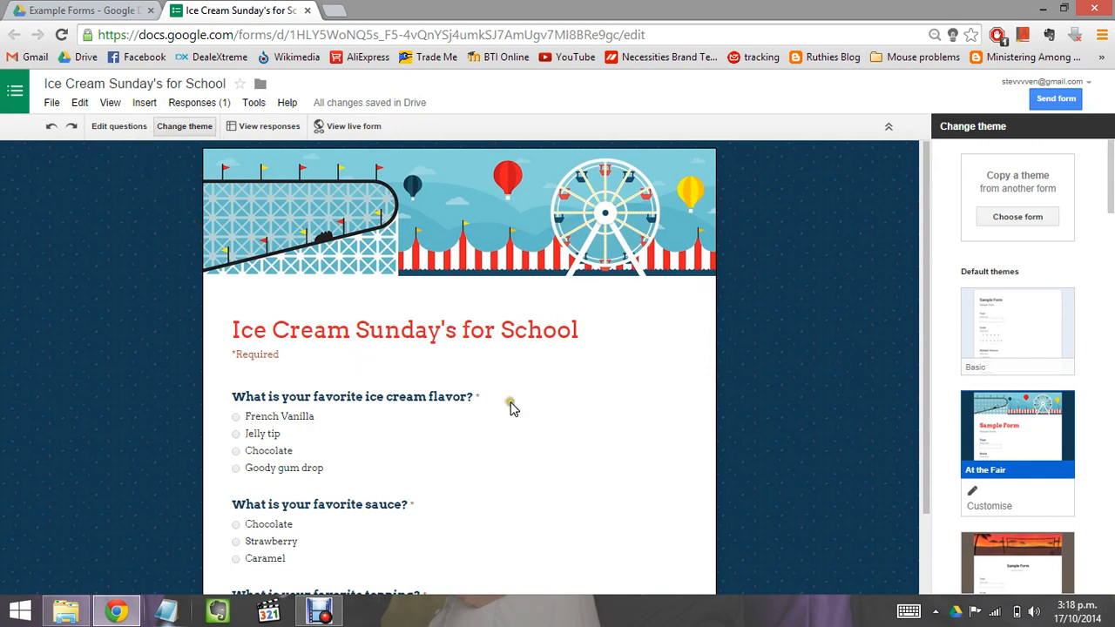
Compare the form's question editing view with its theme preview, finishing in the question editing view
{"action": "left_click", "coordinate": [312, 427]}
{"action": "left_click", "coordinate": [116, 132]}
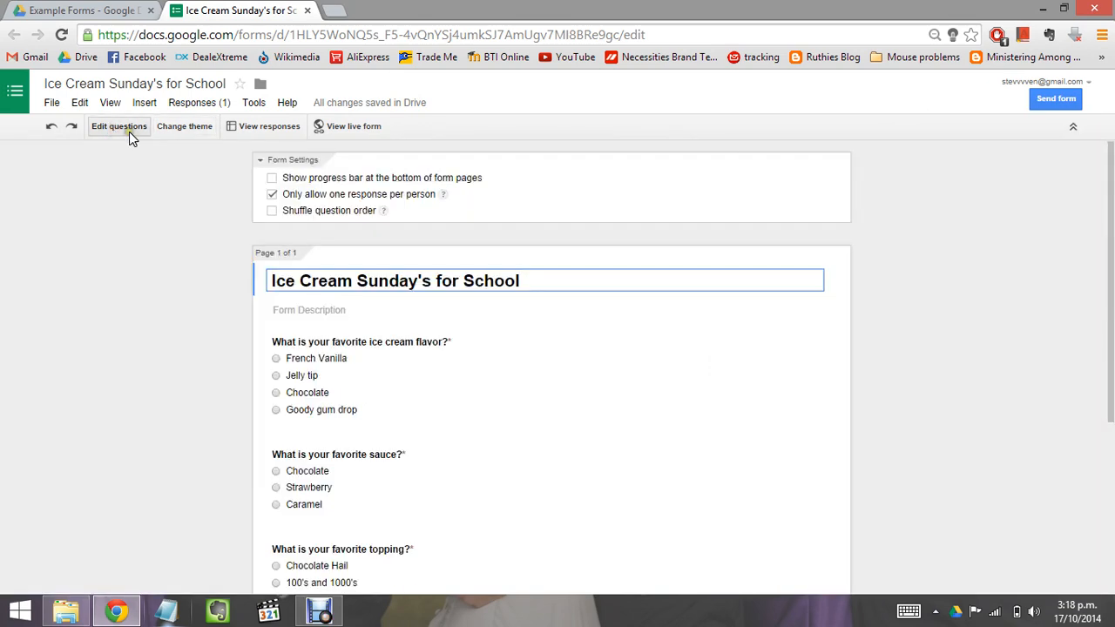
{"action": "mouse_move", "coordinate": [712, 335]}
{"action": "left_click", "coordinate": [177, 131]}
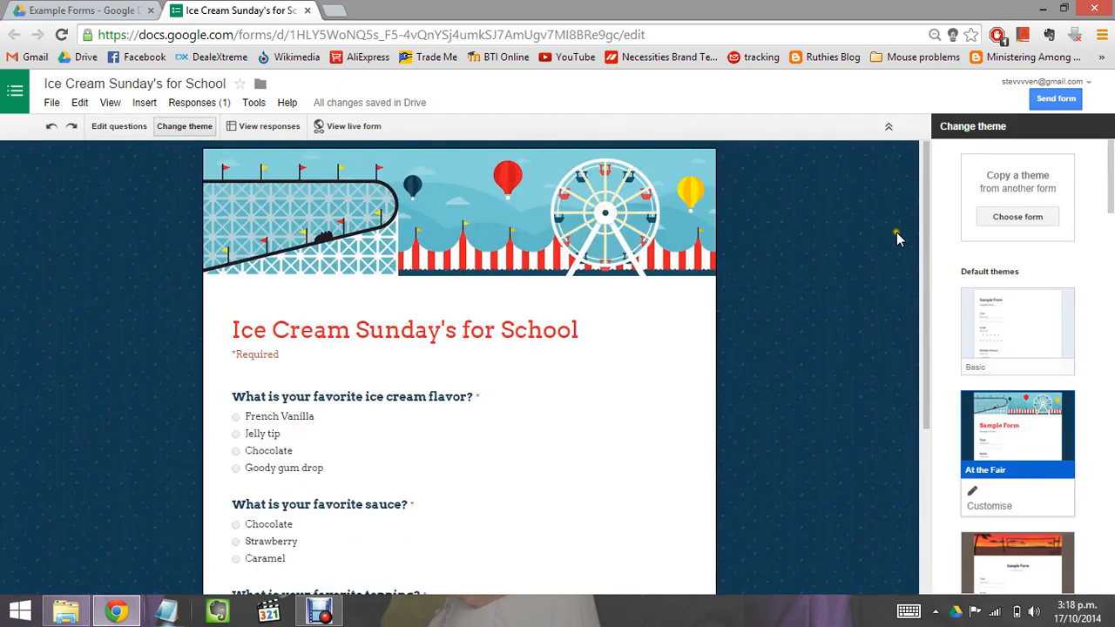
{"action": "left_click", "coordinate": [925, 232]}
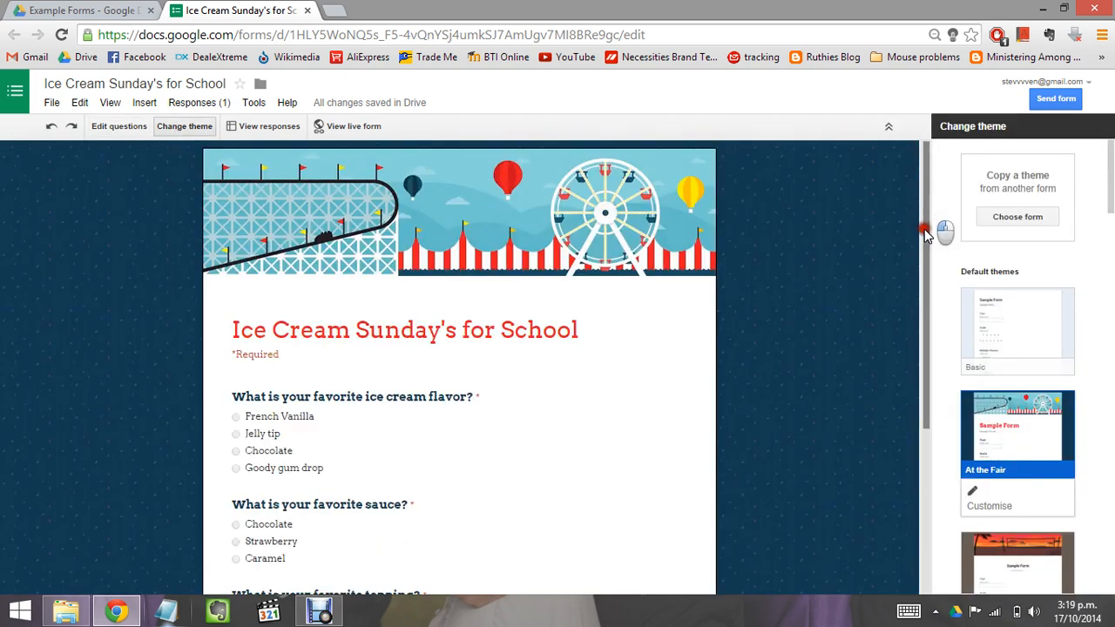
{"action": "left_click_drag", "start_coordinate": [925, 232], "coordinate": [925, 198]}
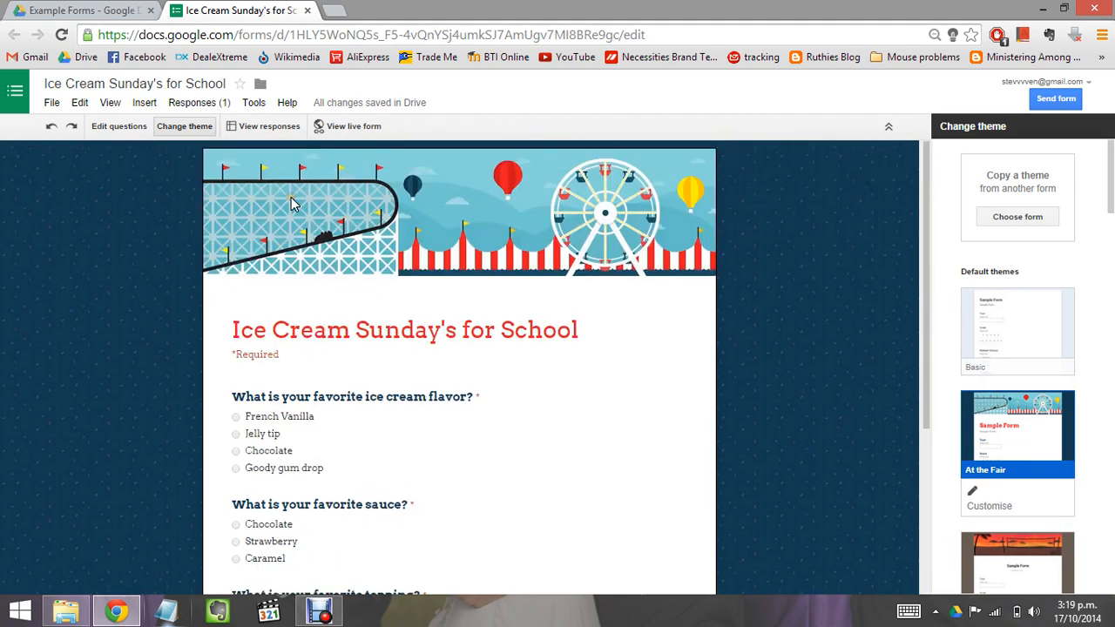
{"action": "left_click", "coordinate": [127, 133]}
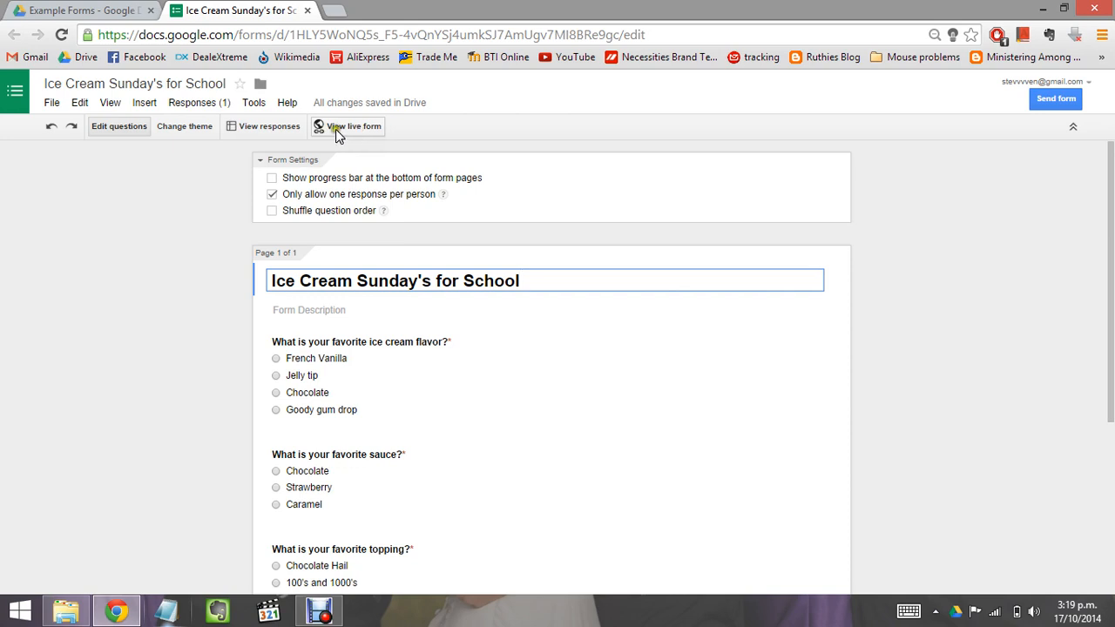
{"action": "left_click", "coordinate": [200, 103]}
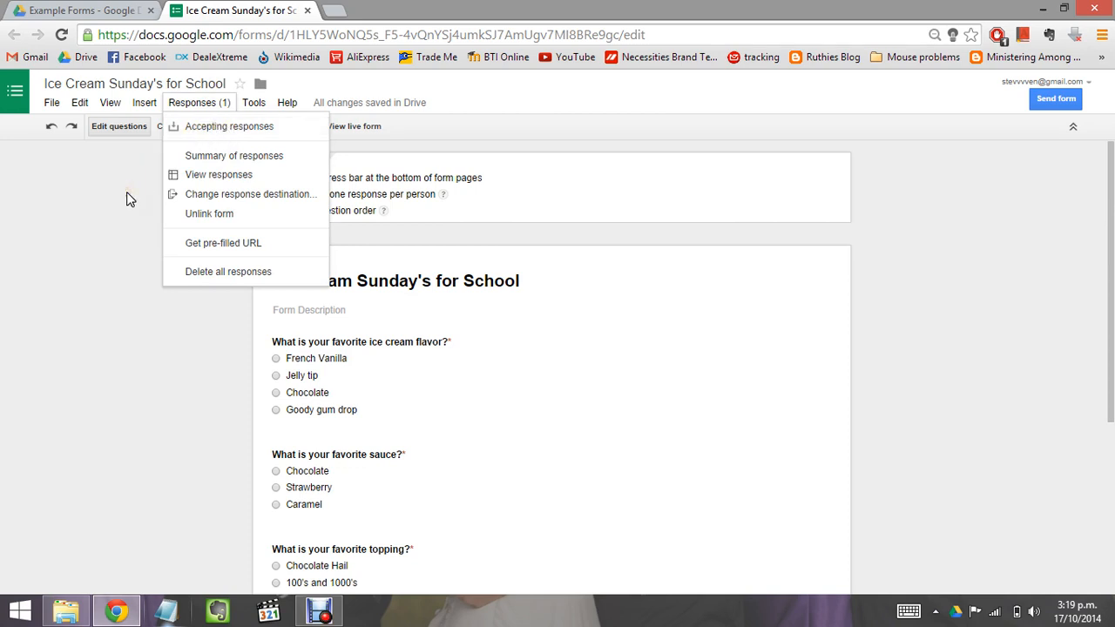
{"action": "left_click", "coordinate": [246, 157]}
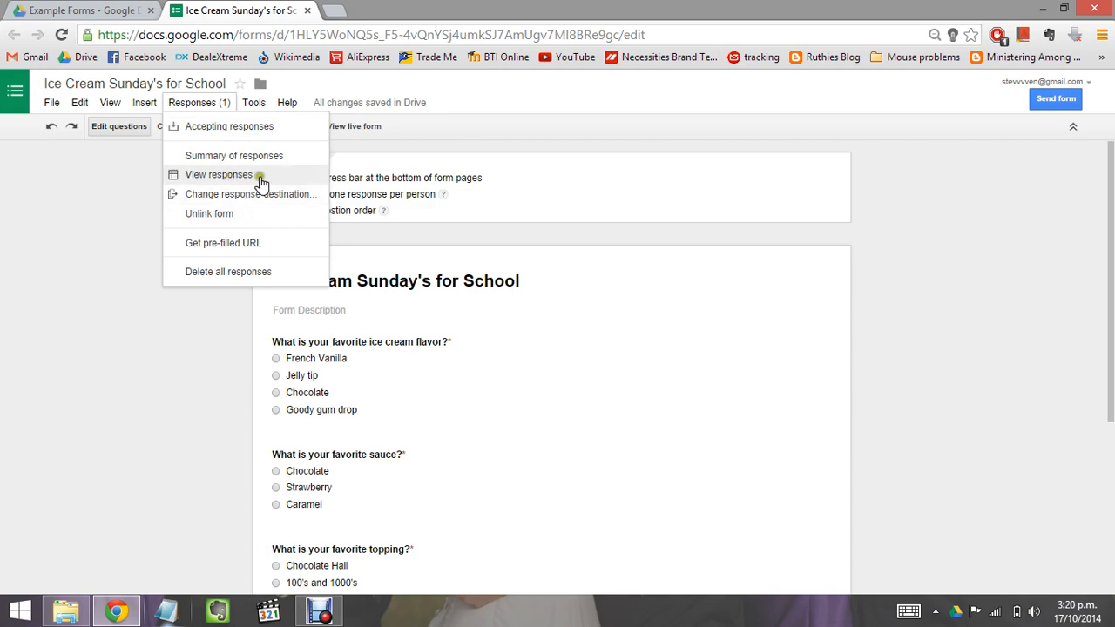
{"action": "left_click", "coordinate": [192, 199]}
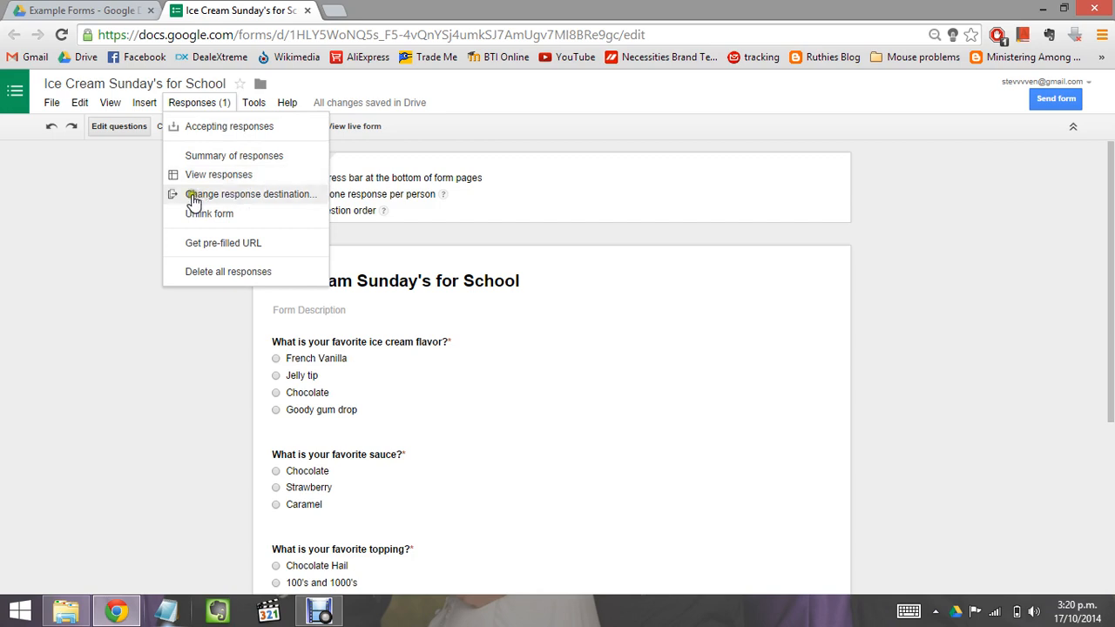
{"action": "left_click", "coordinate": [109, 212]}
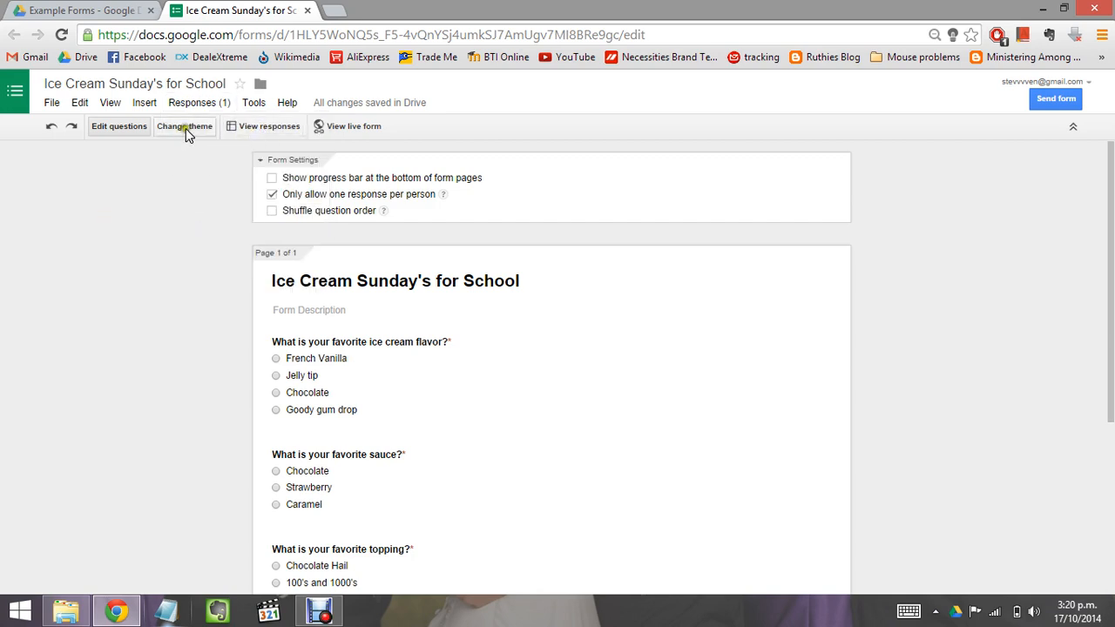
View the form's responses spreadsheet, check its place in the Example Forms folder in Google Drive, and close the spreadsheet
{"action": "left_click", "coordinate": [262, 128]}
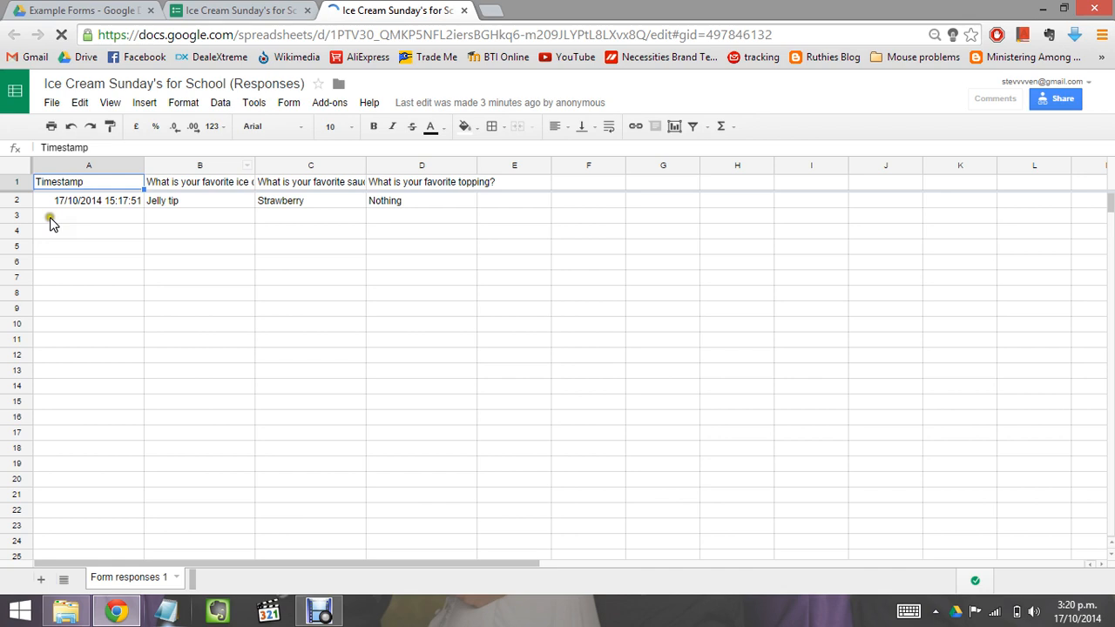
{"action": "left_click", "coordinate": [307, 223]}
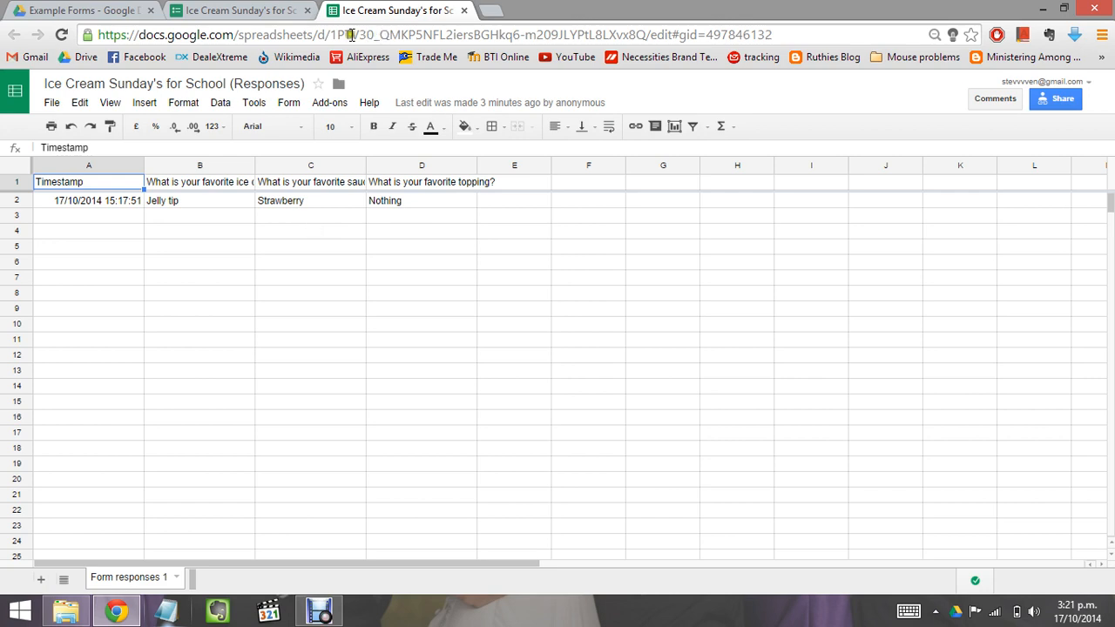
{"action": "left_click", "coordinate": [96, 16]}
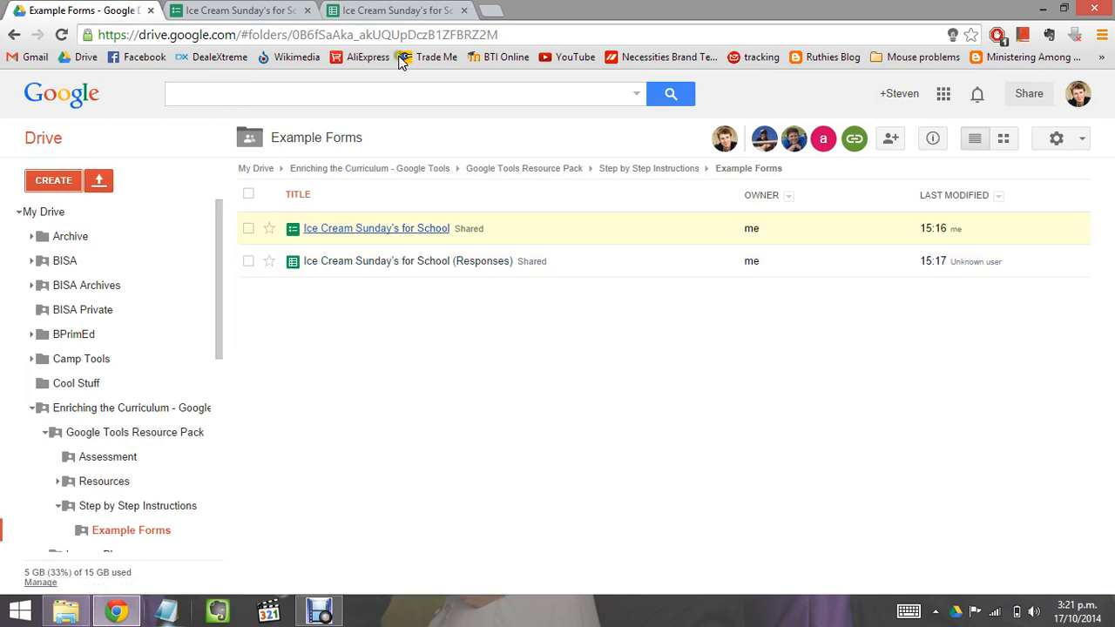
{"action": "left_click", "coordinate": [392, 11]}
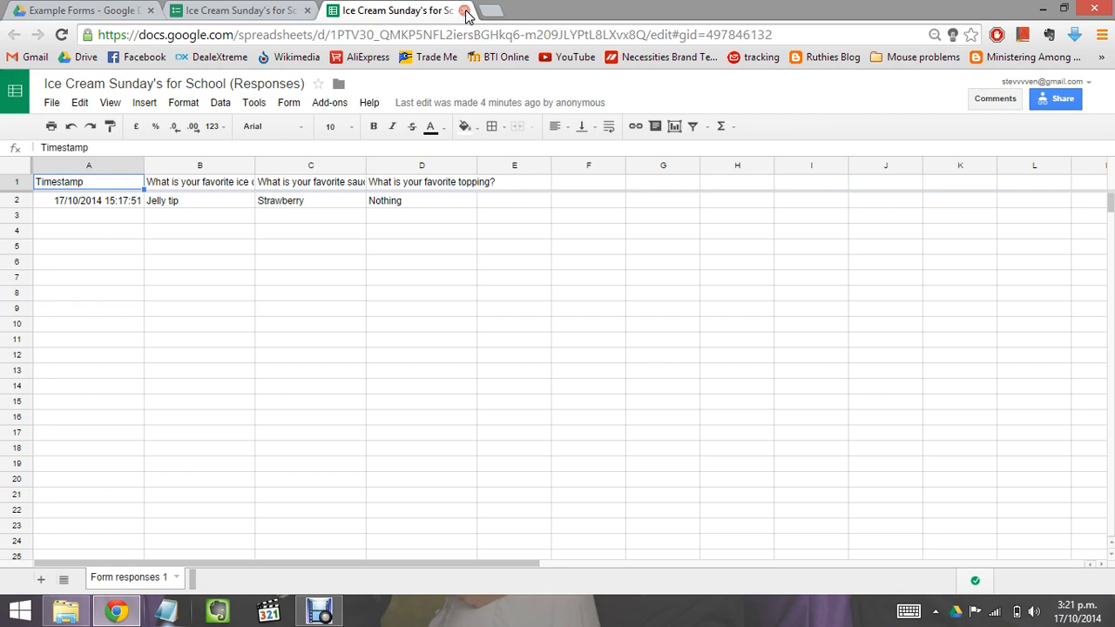
{"action": "left_click", "coordinate": [466, 10]}
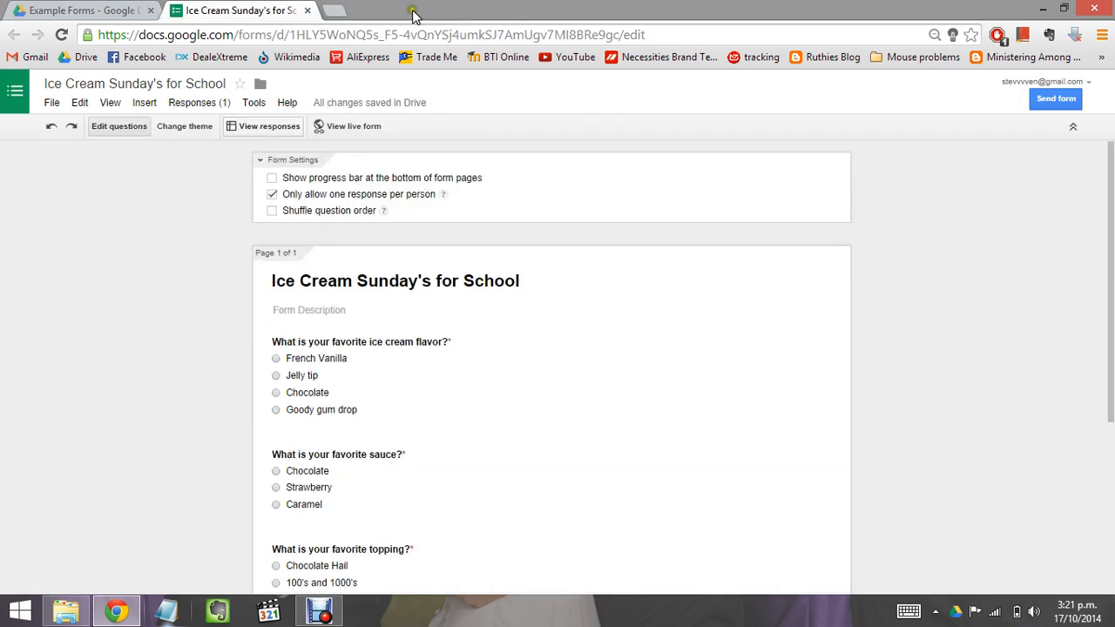
Move the "Ice Cream Sunday's for School (Responses)" spreadsheet in Google Drive to the bin and return to the form editor
{"action": "left_click", "coordinate": [97, 11]}
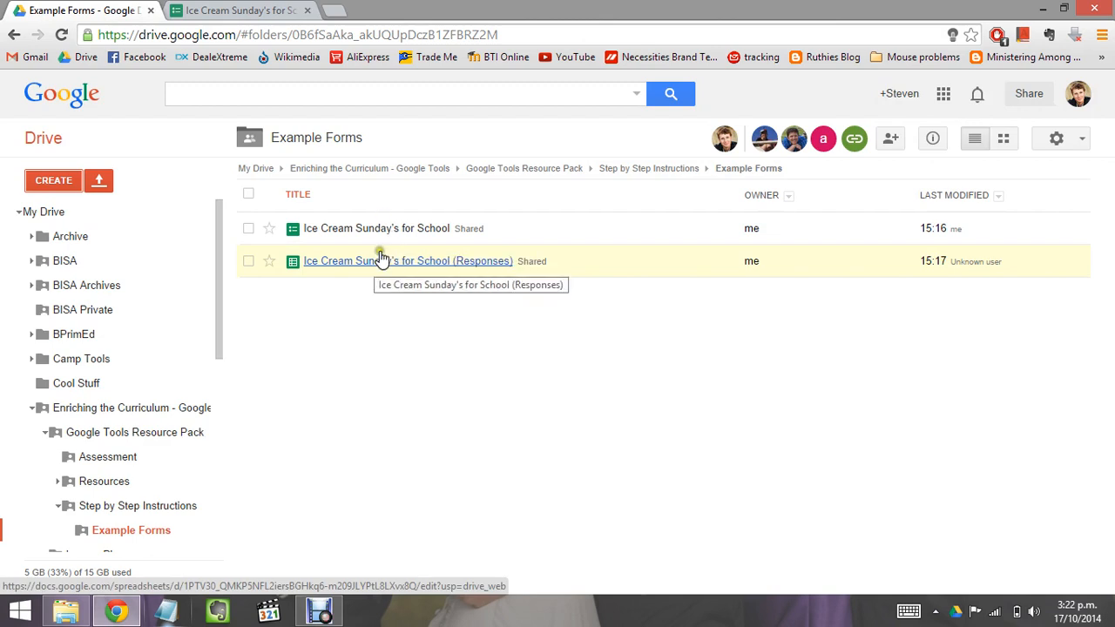
{"action": "left_click", "coordinate": [250, 262]}
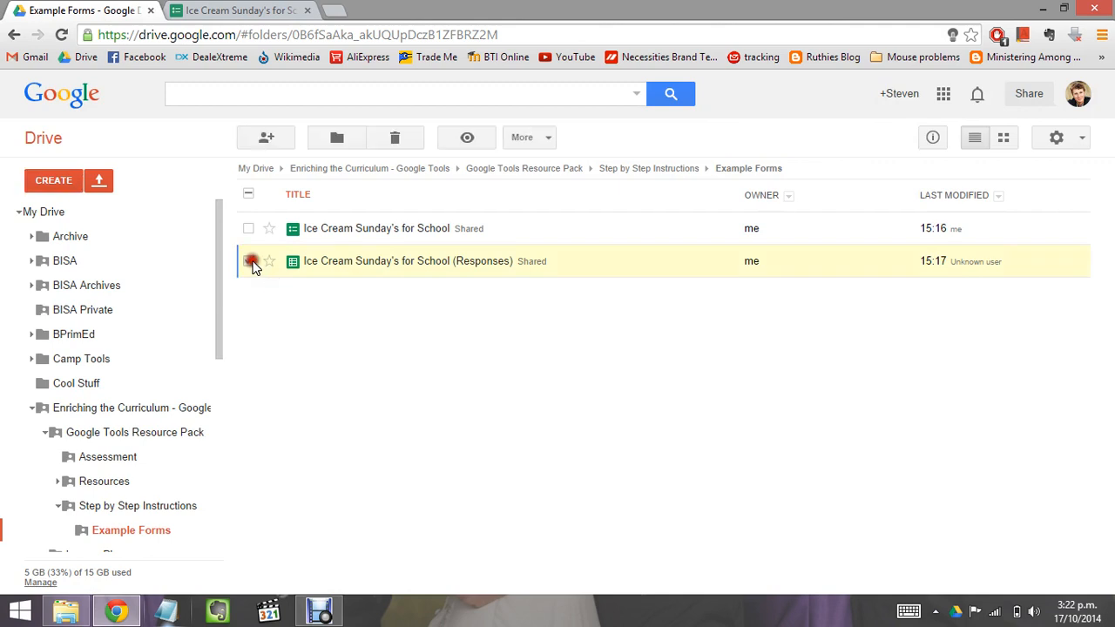
{"action": "left_click", "coordinate": [395, 142]}
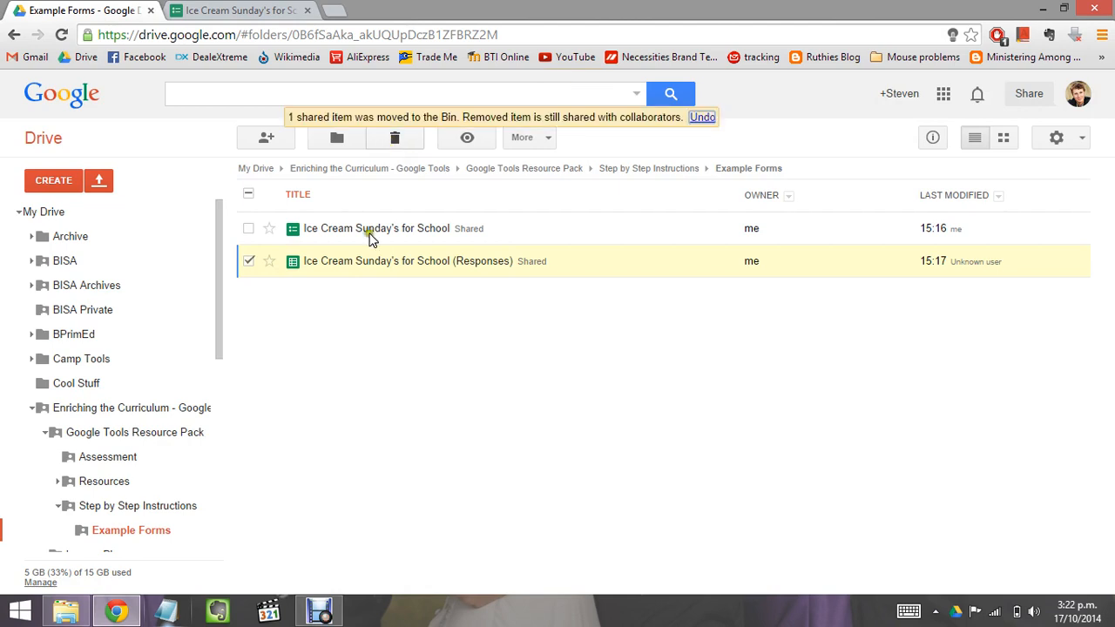
{"action": "left_click", "coordinate": [238, 13]}
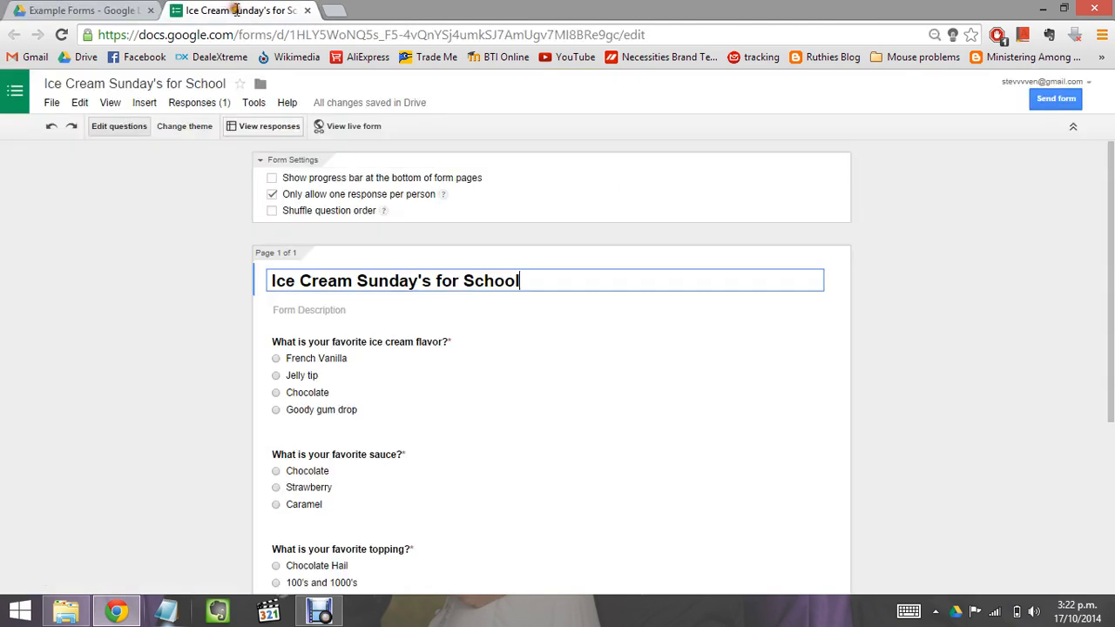
Review the form's response management options, and look over its settings, questions and confirmation page options without changing anything
{"action": "left_click", "coordinate": [207, 106]}
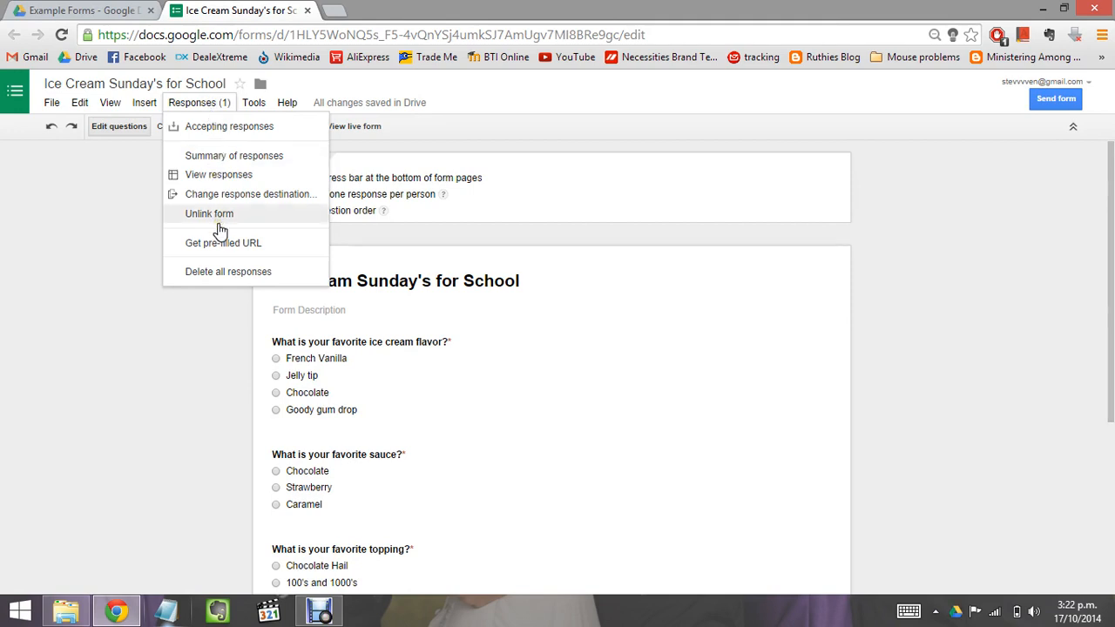
{"action": "left_click", "coordinate": [264, 178]}
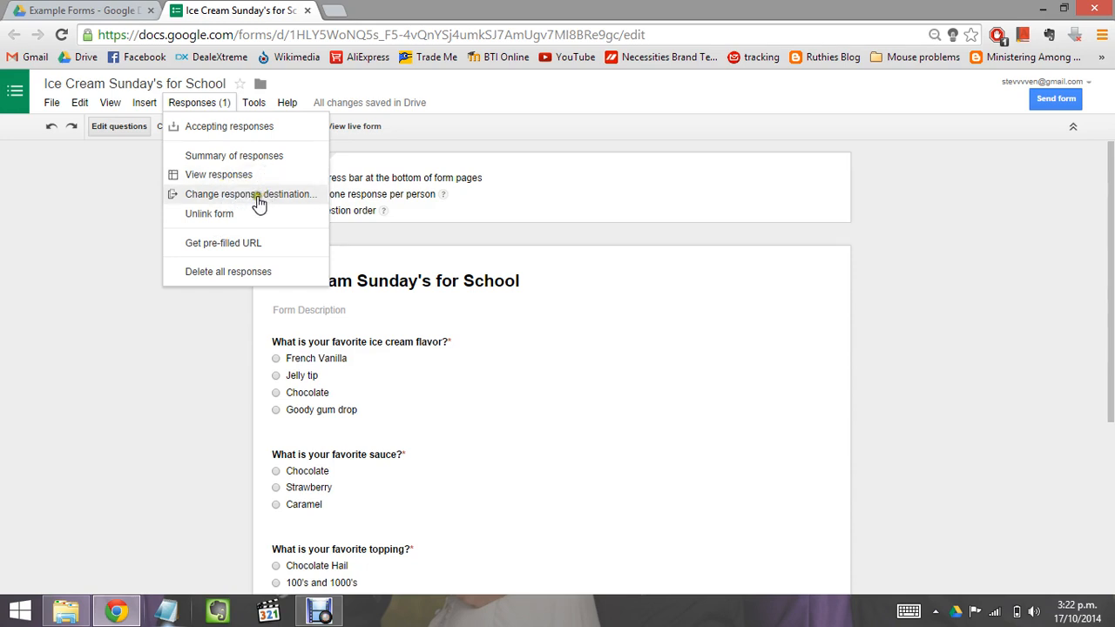
{"action": "left_click", "coordinate": [107, 248]}
{"action": "left_click", "coordinate": [108, 245]}
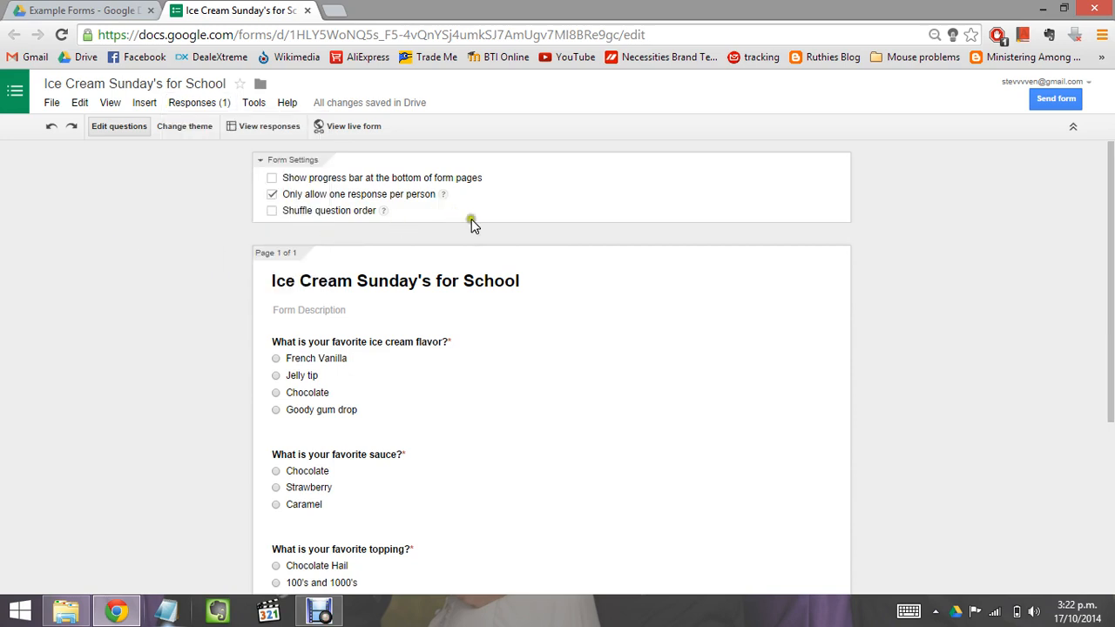
{"action": "mouse_move", "coordinate": [548, 327]}
{"action": "scroll", "coordinate": [548, 327], "scroll_direction": "down", "scroll_amount": 3}
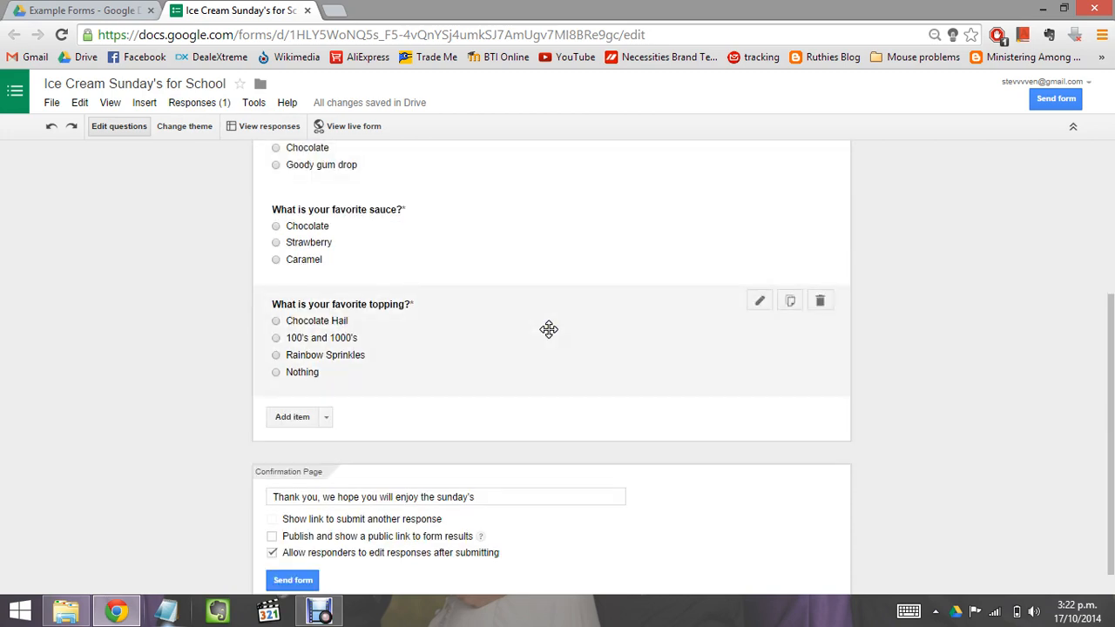
{"action": "scroll", "coordinate": [548, 328], "scroll_direction": "up", "scroll_amount": 3}
{"action": "scroll", "coordinate": [548, 328], "scroll_direction": "down", "scroll_amount": 3}
{"action": "scroll", "coordinate": [548, 328], "scroll_direction": "up", "scroll_amount": 3}
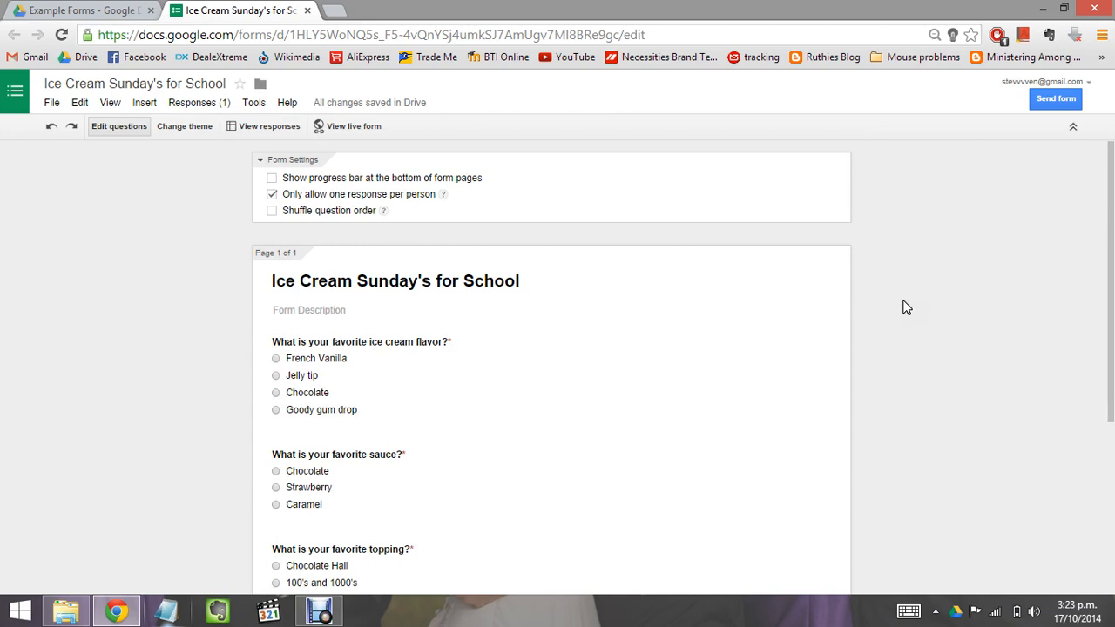
{"action": "left_click", "coordinate": [902, 302]}
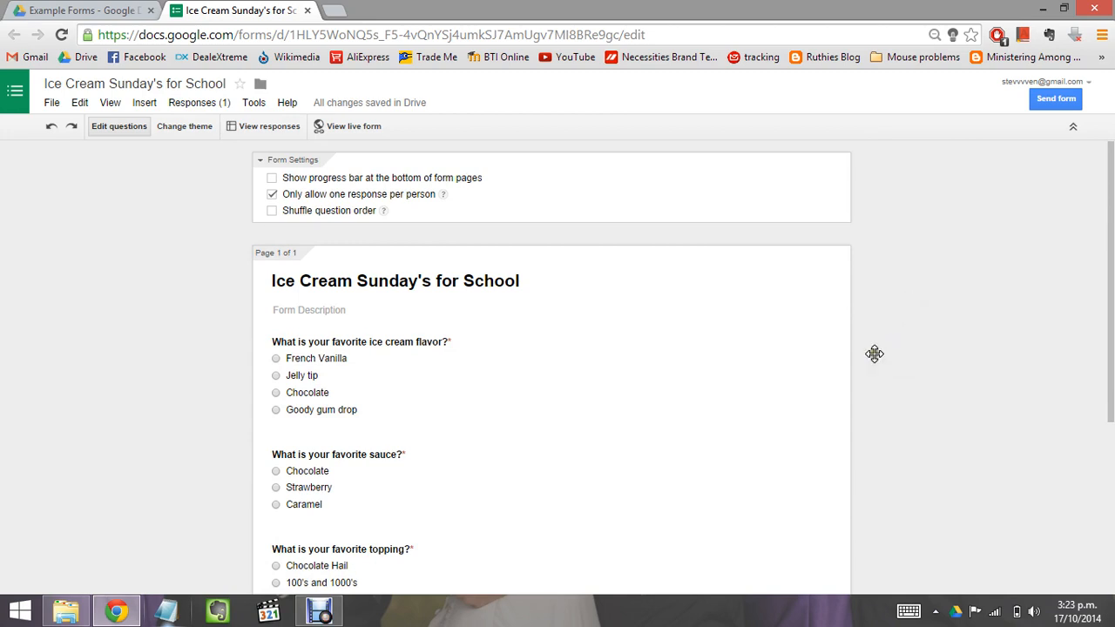